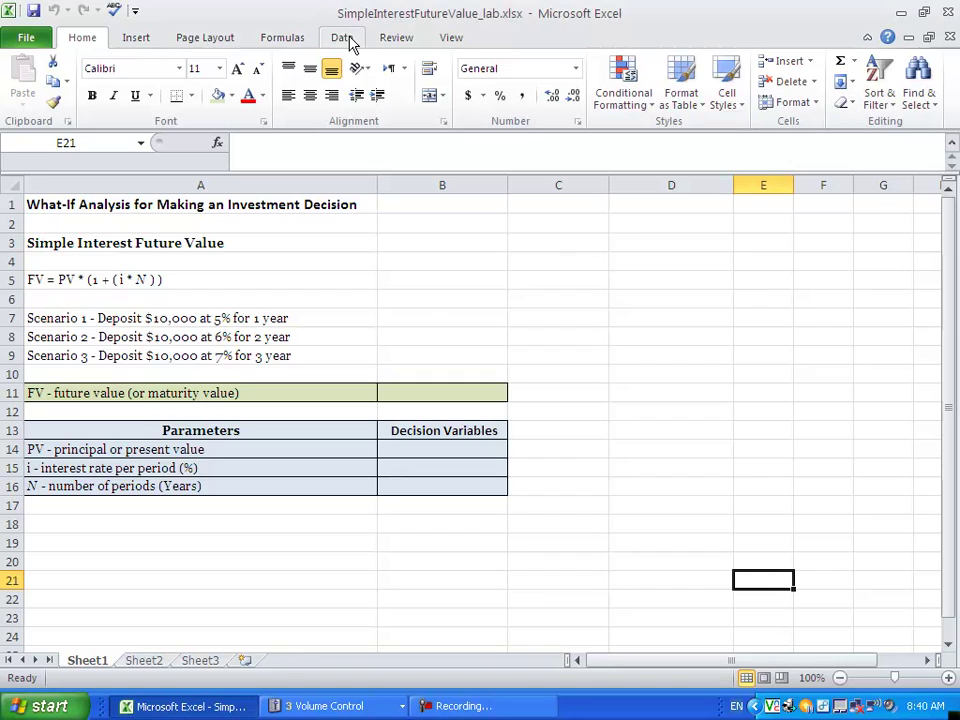
- Open Scenario Manager from Data > What-If Analysis in the investment workbook
click(343, 38)
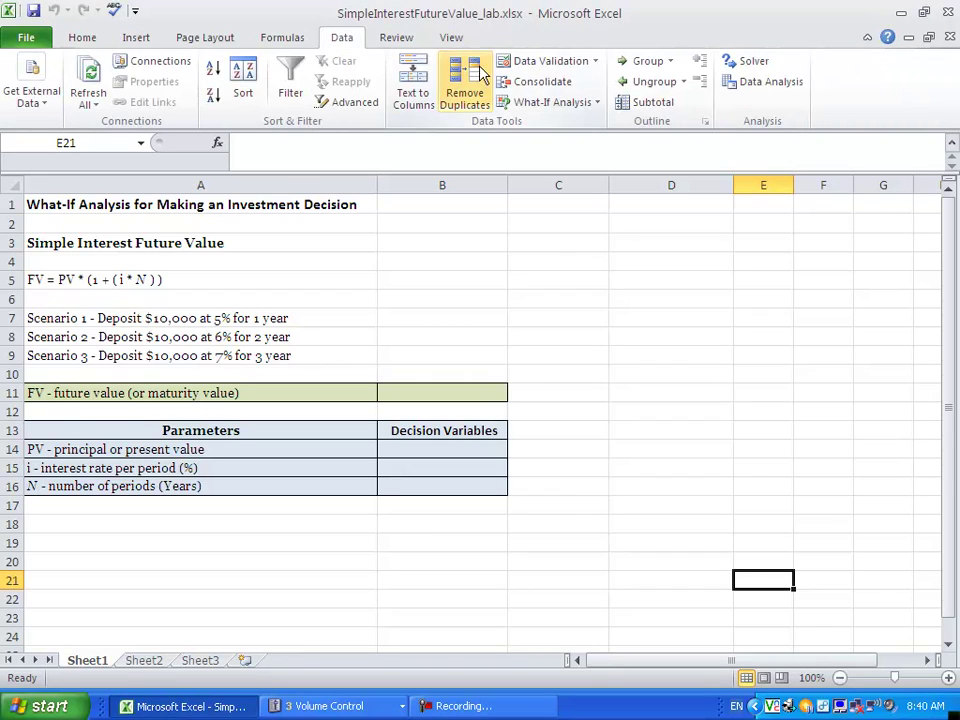
click(596, 106)
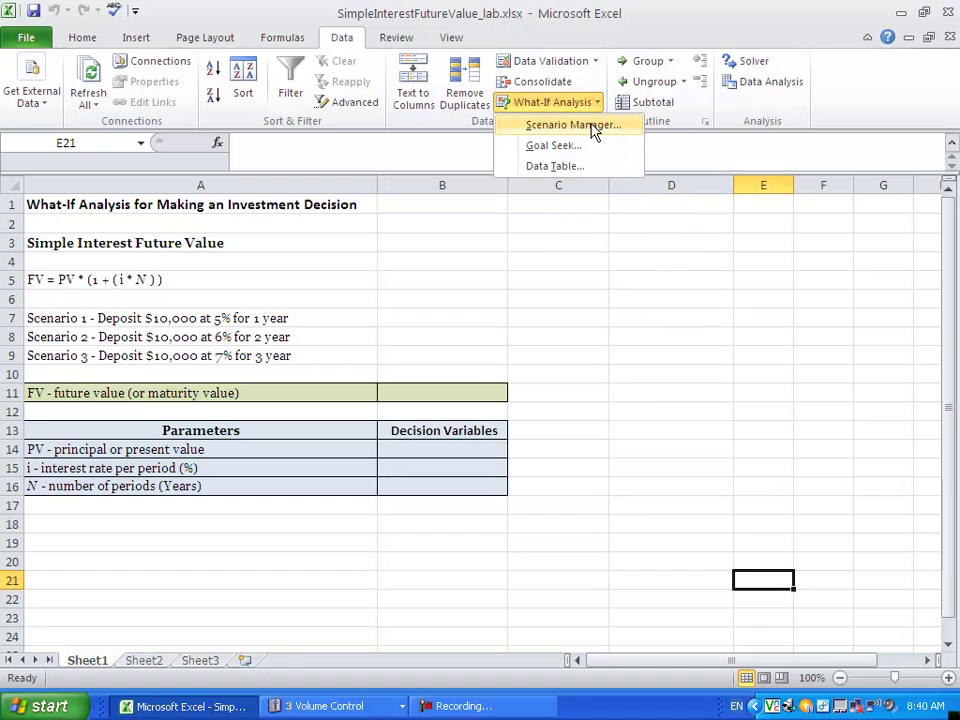
click(594, 128)
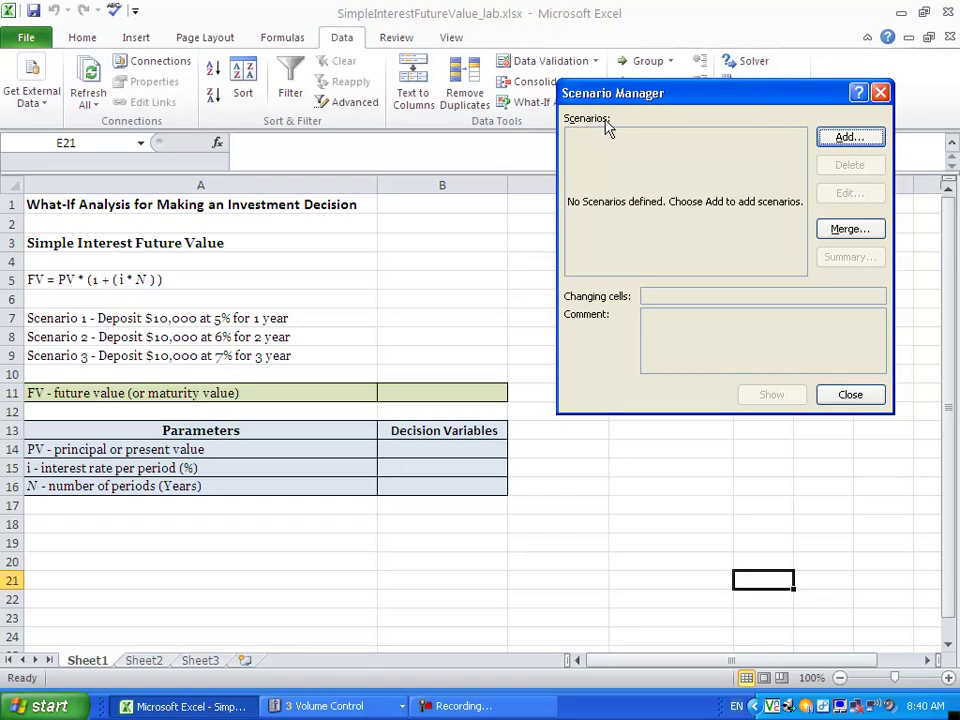
- Add a scenario named 'Scenario 1' with changing cells B14:B16
click(838, 136)
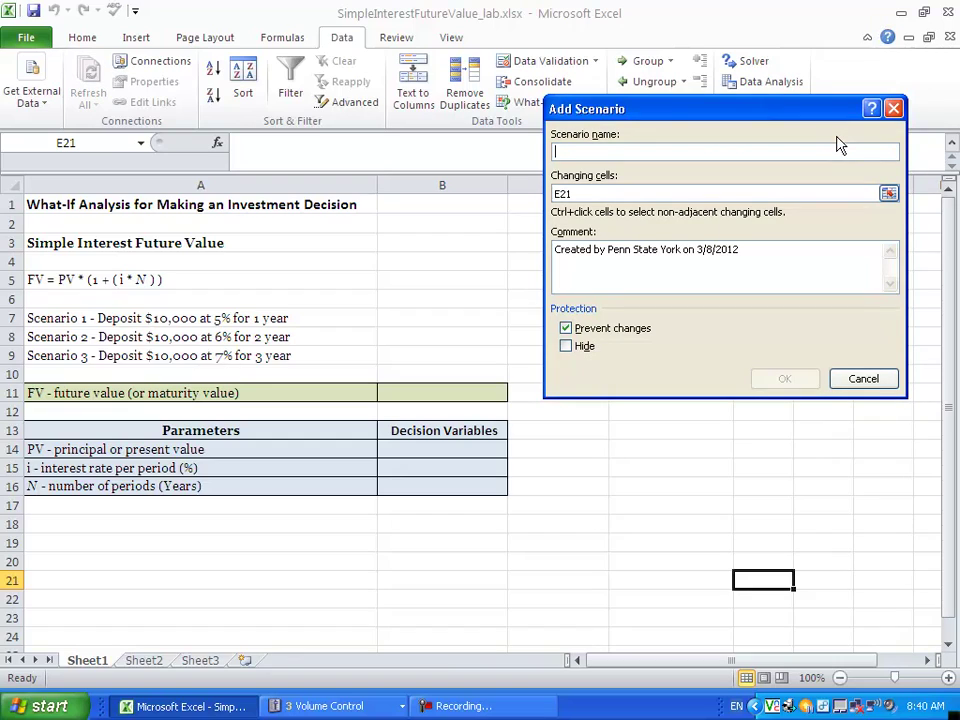
text(Sc)
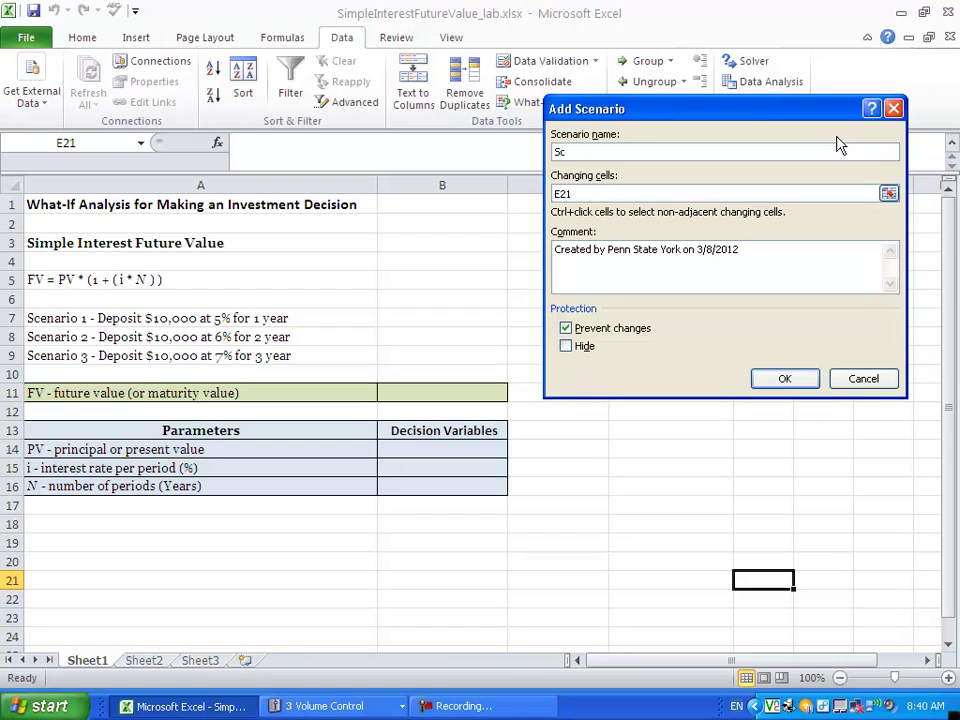
text(enario 1)
click(888, 193)
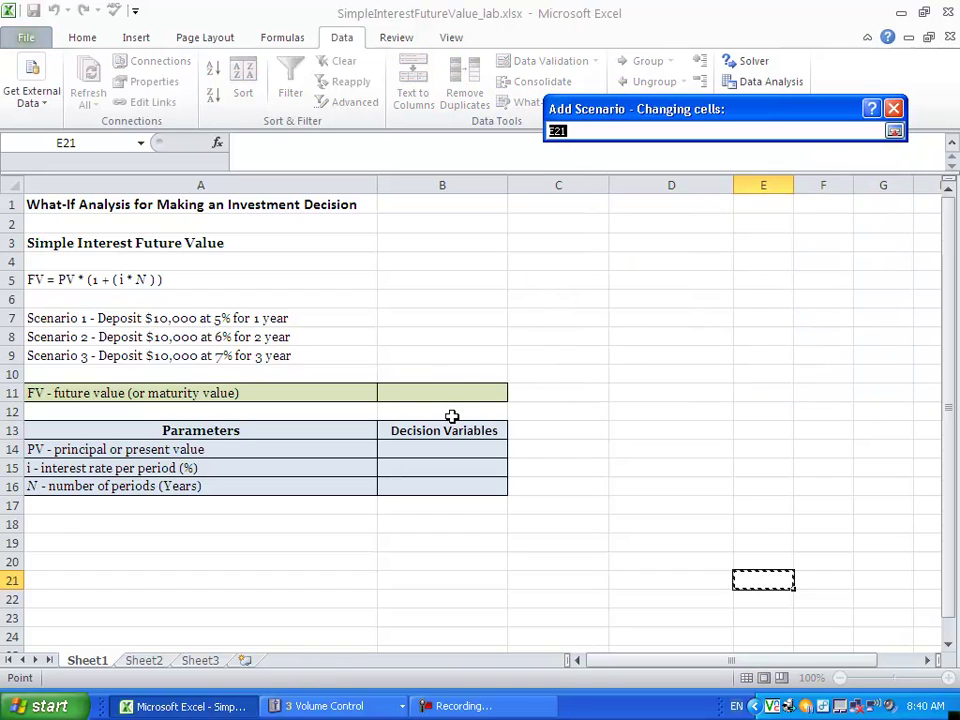
click(449, 449)
drag(449, 449, 449, 486)
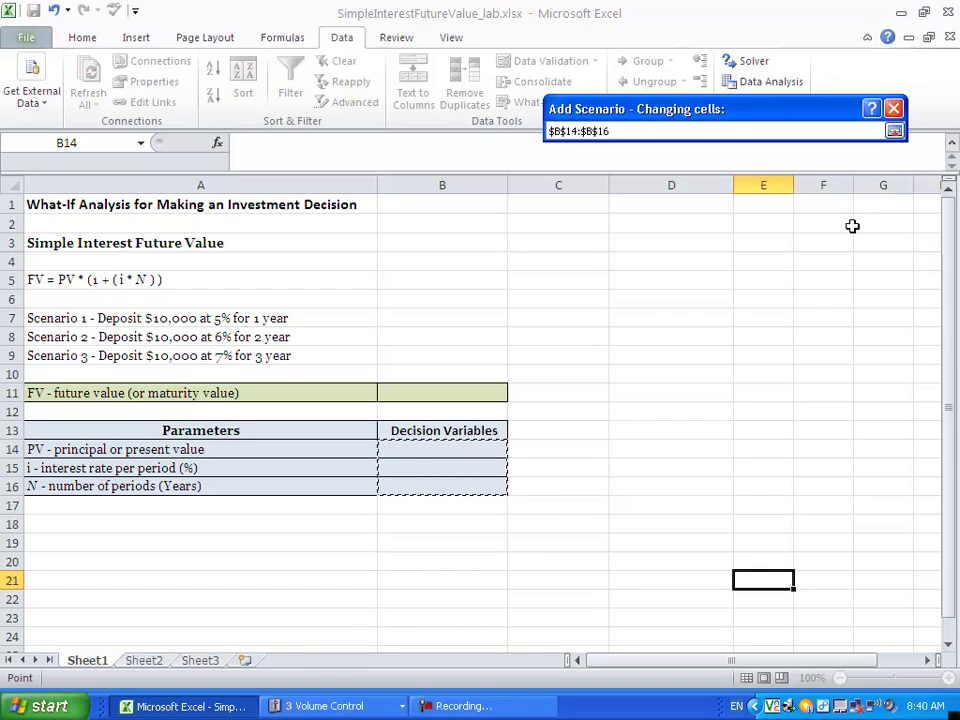
click(894, 132)
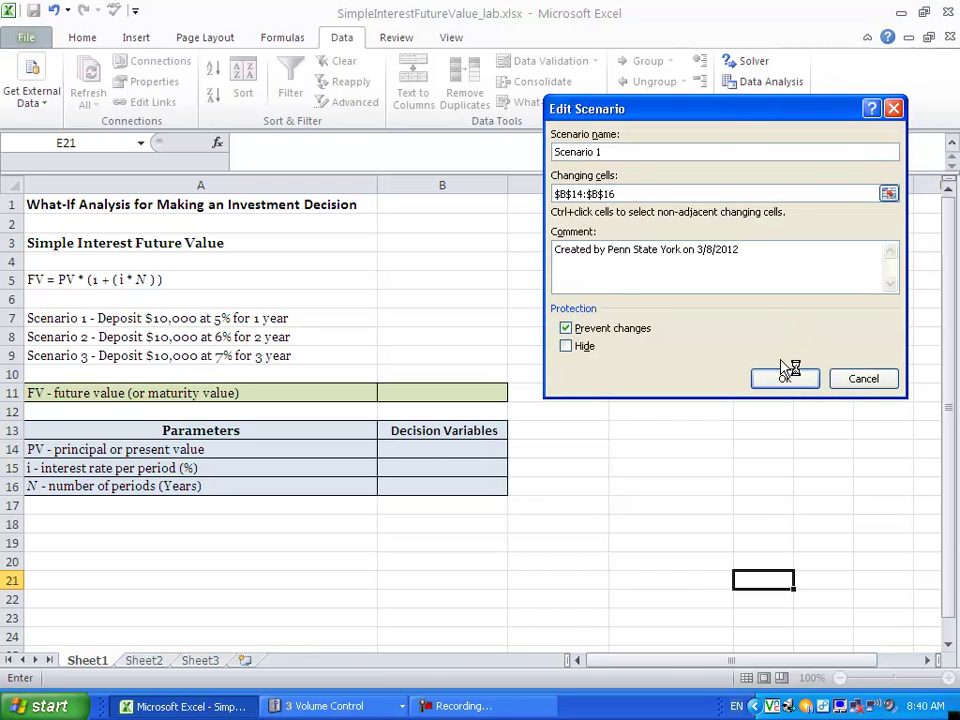
click(784, 380)
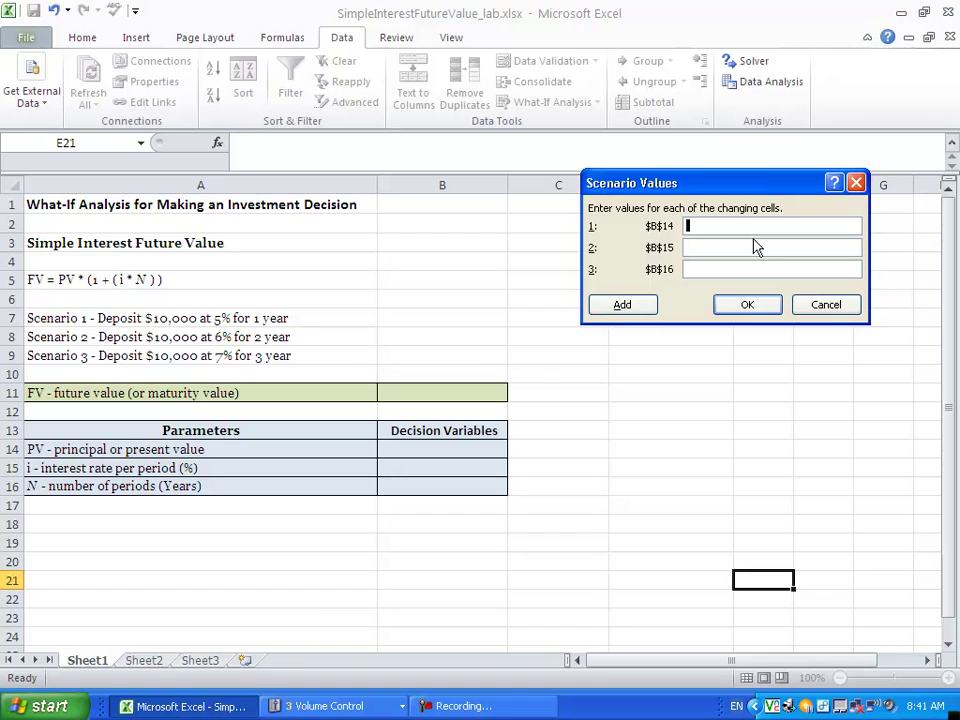
- Enter Scenario 1 values: 10000 for B14, .05 for B15 and 1 for B16
text(10000)
click(745, 246)
text(.05)
click(740, 266)
text(1)
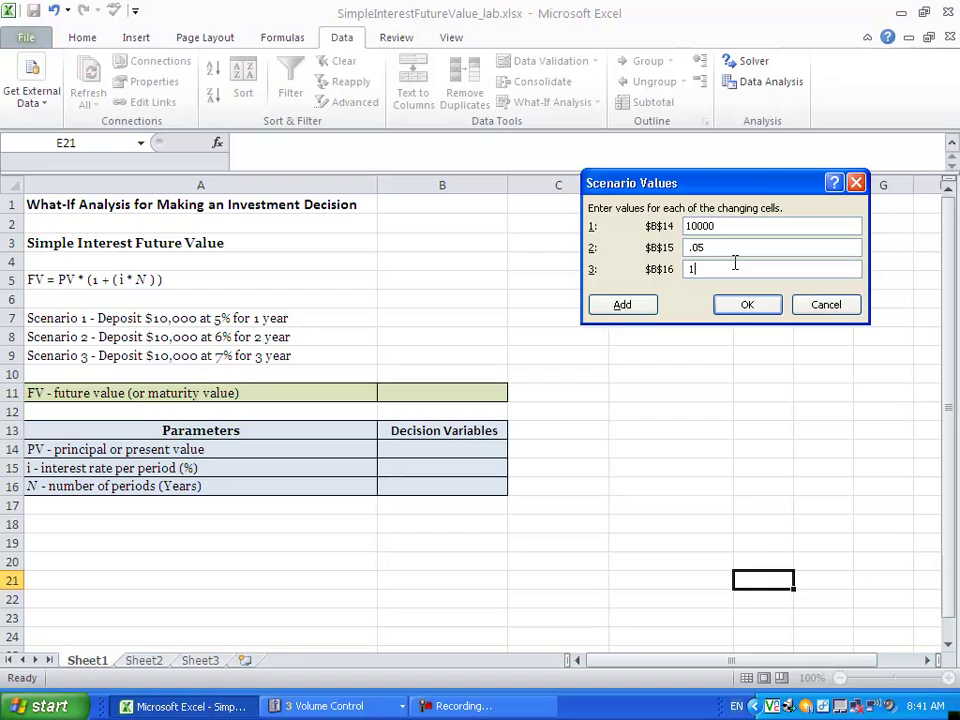
- Save Scenario 1 and name the next scenario 'Scenario 2'
click(624, 305)
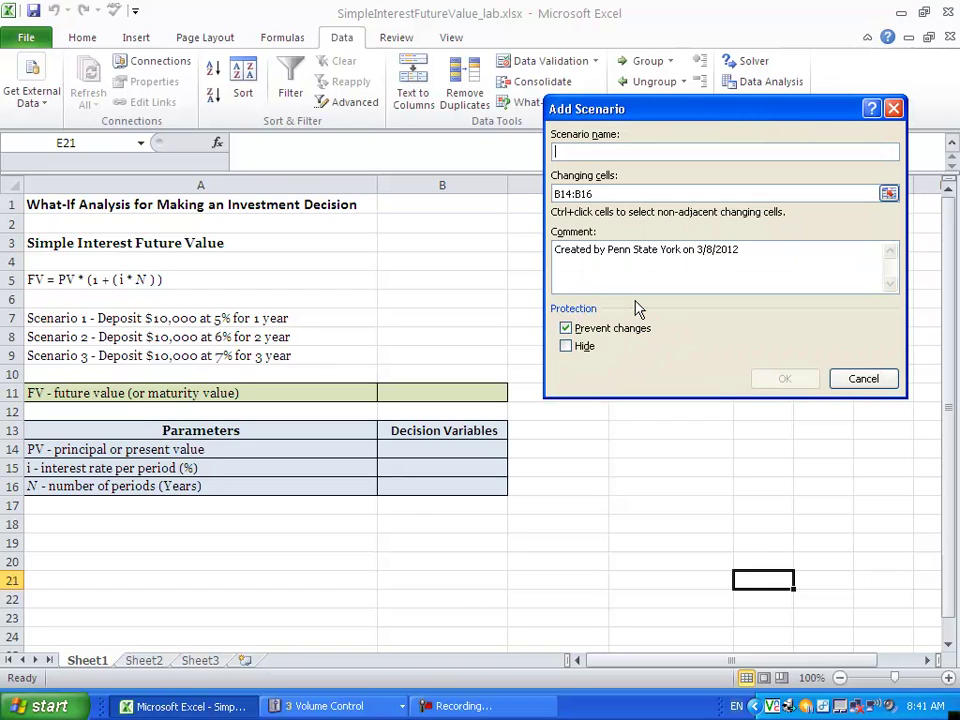
text(Scenario 2)
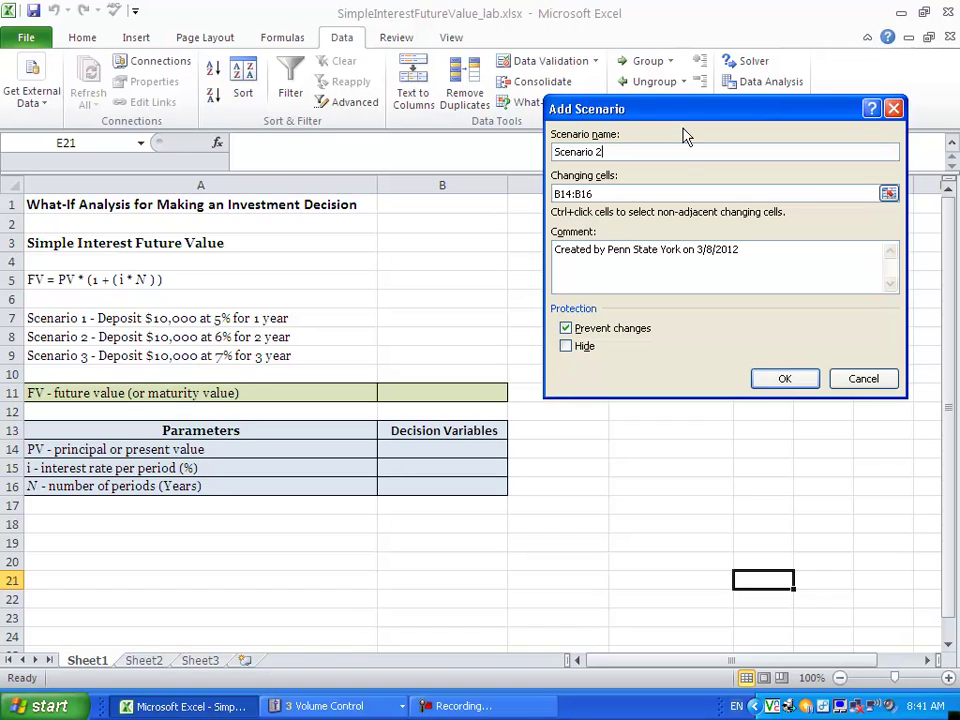
click(787, 378)
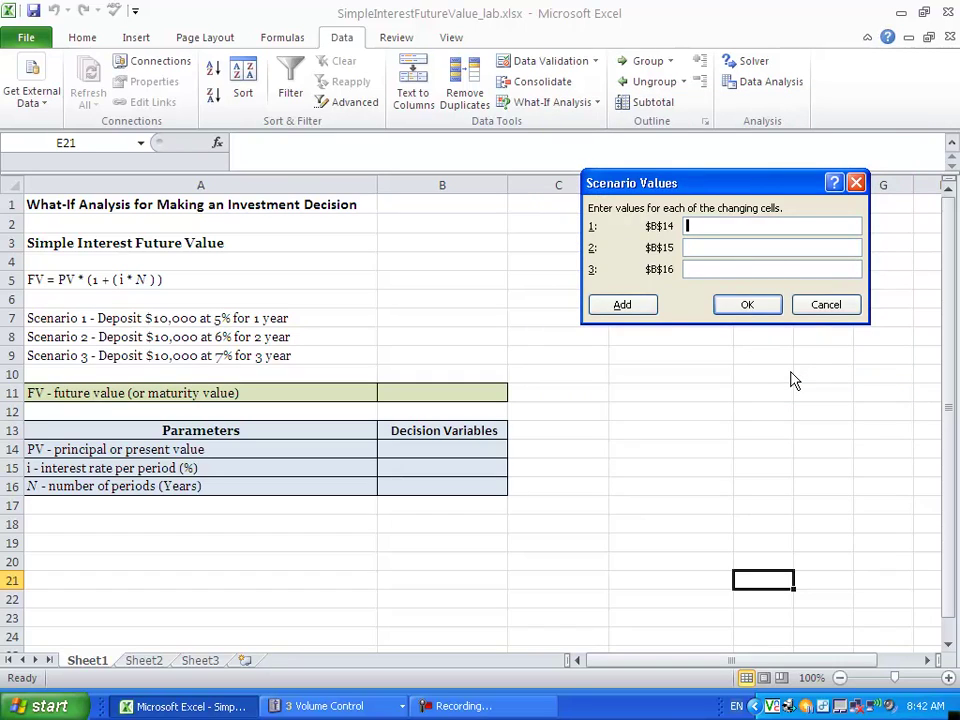
- Give Scenario 2 the values 10000, .06 and 2 and save it
text(10000)
click(770, 245)
text(.06)
text(2)
click(645, 304)
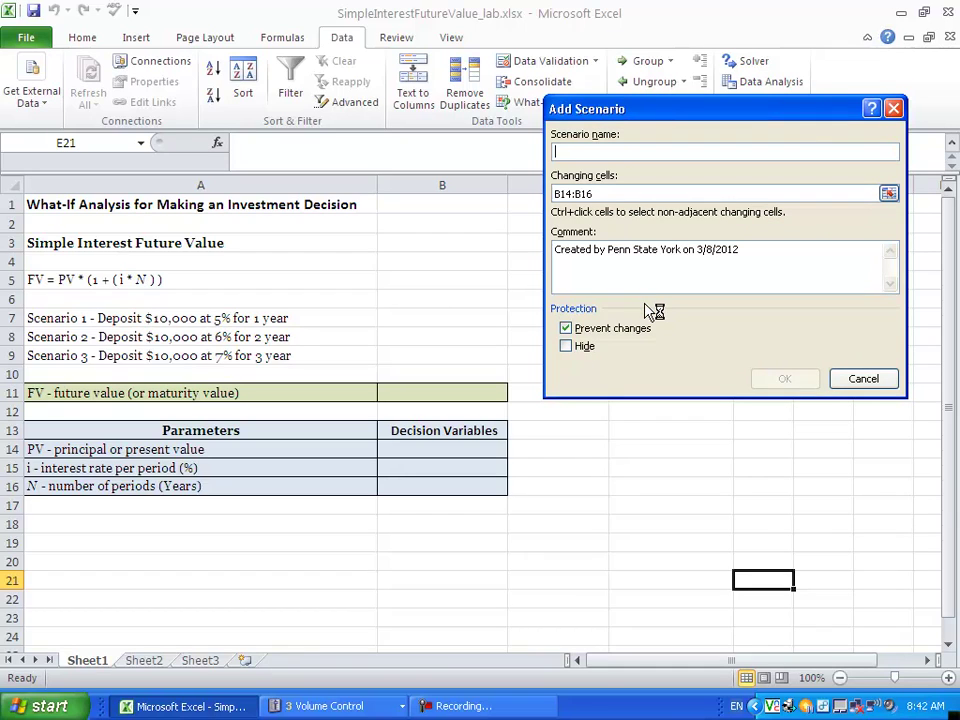
- Create 'Scenario 3' with values 10000, .07 and 3 for B14:B16 and save it
text(Scen)
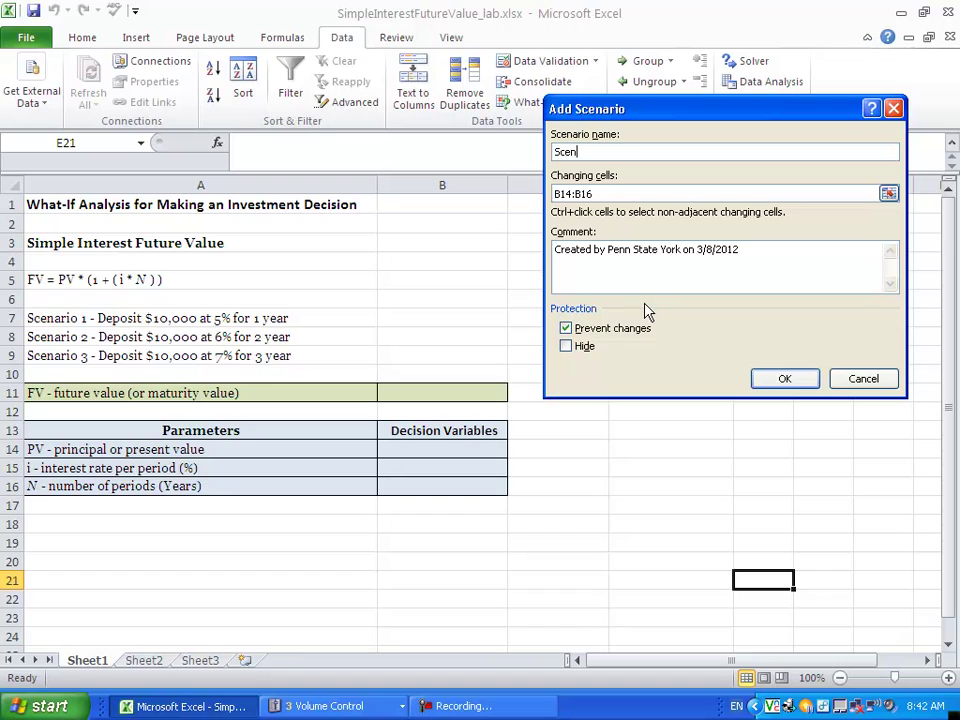
text(ario 3)
click(772, 378)
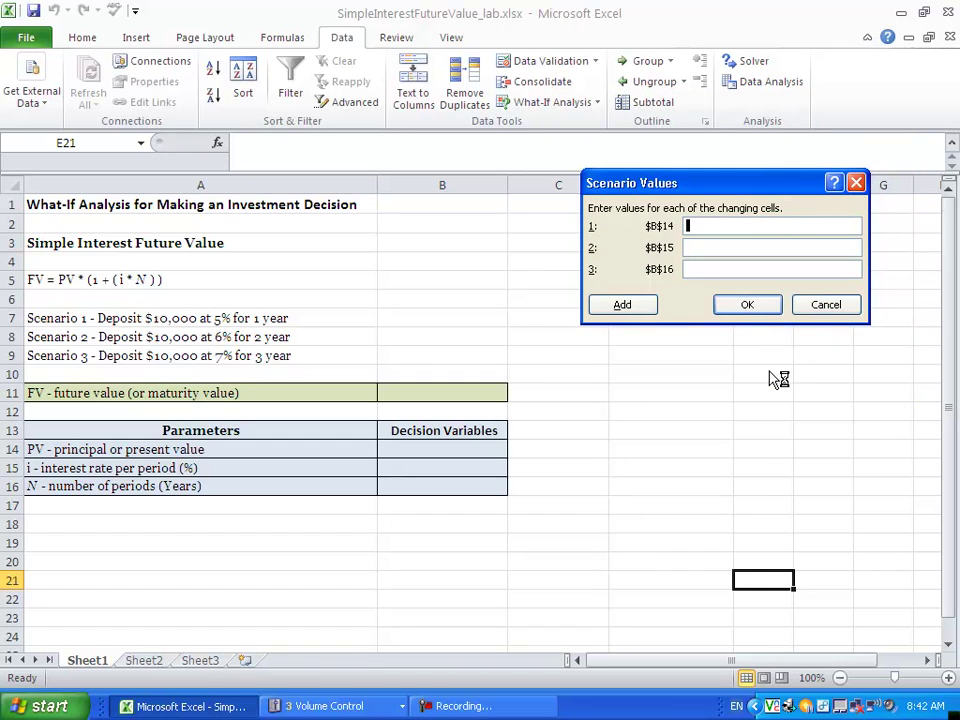
text(1000)
text(0)
text(.07)
click(737, 265)
text(3)
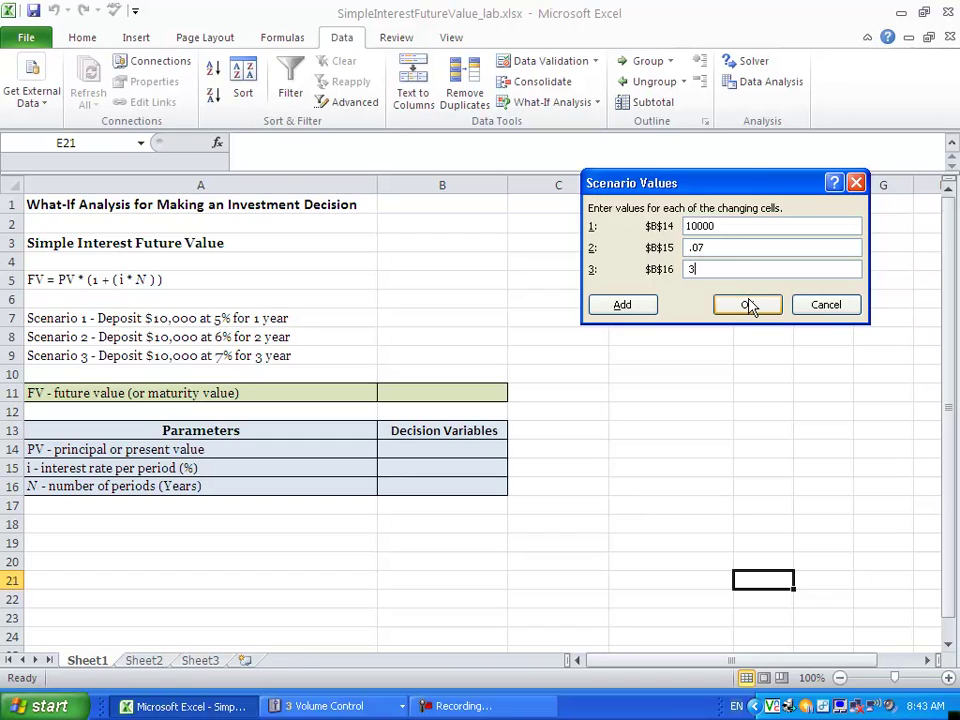
click(753, 306)
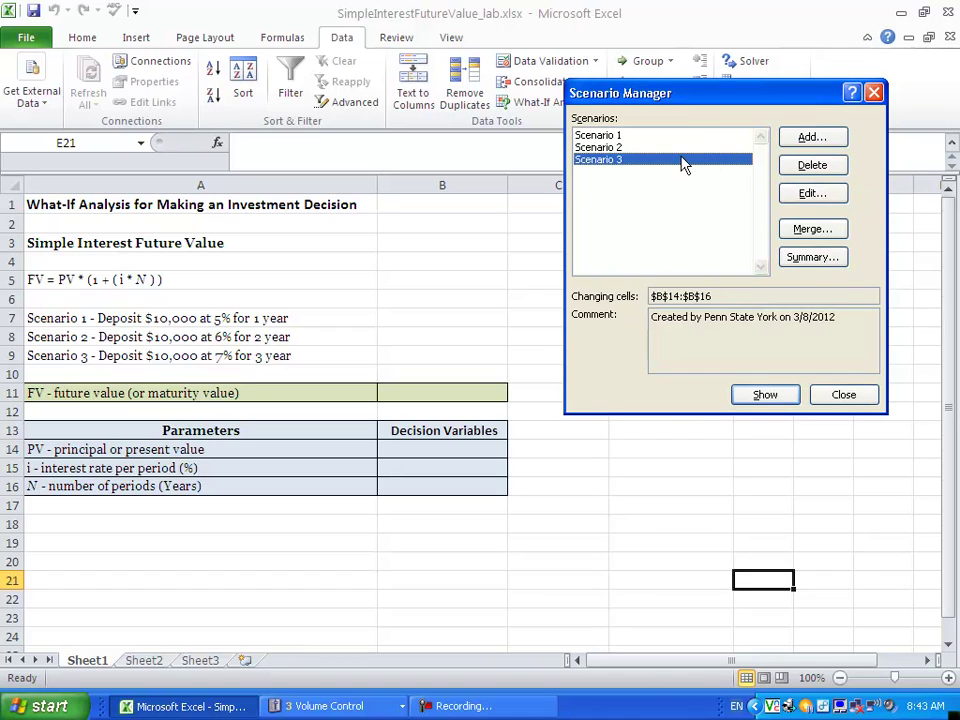
- Close Scenario Manager and enter =B14*(1+(B15*B16)) in cell B11
click(840, 394)
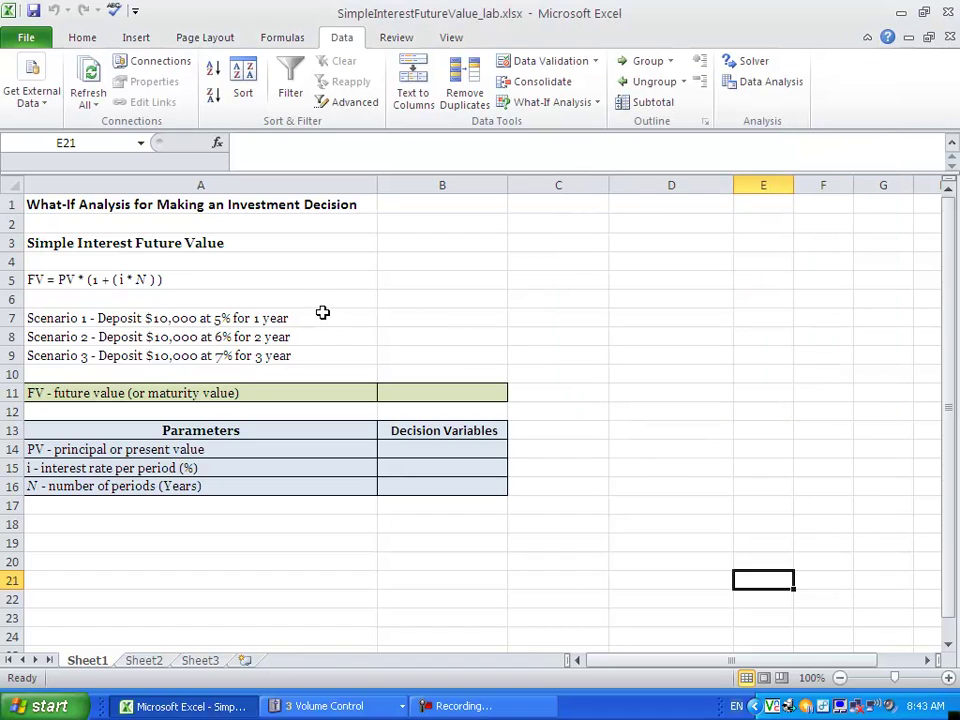
click(428, 392)
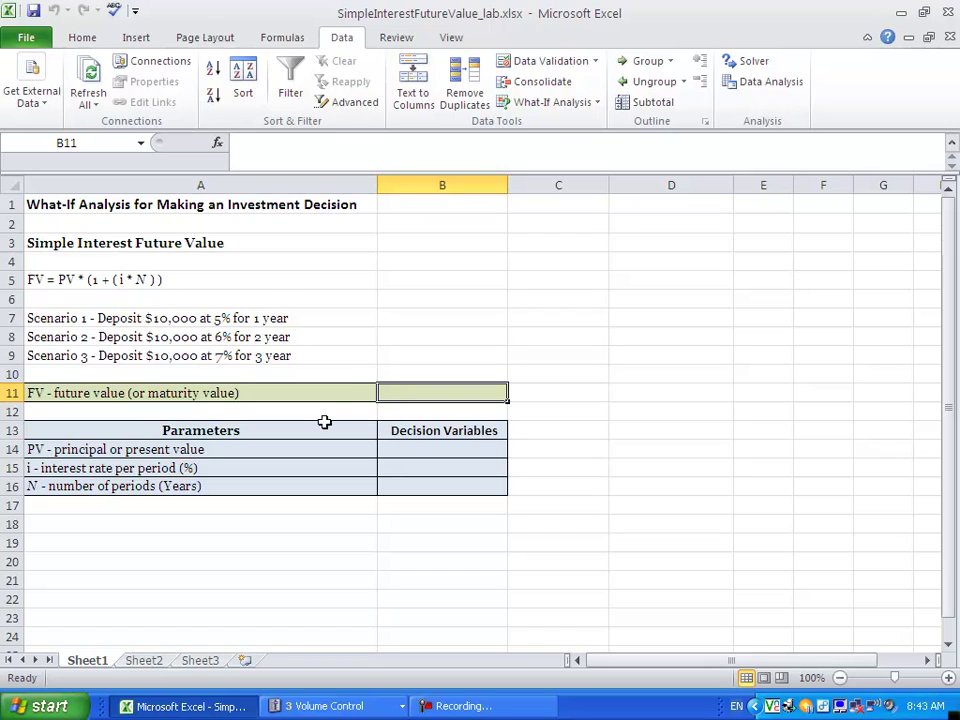
click(313, 146)
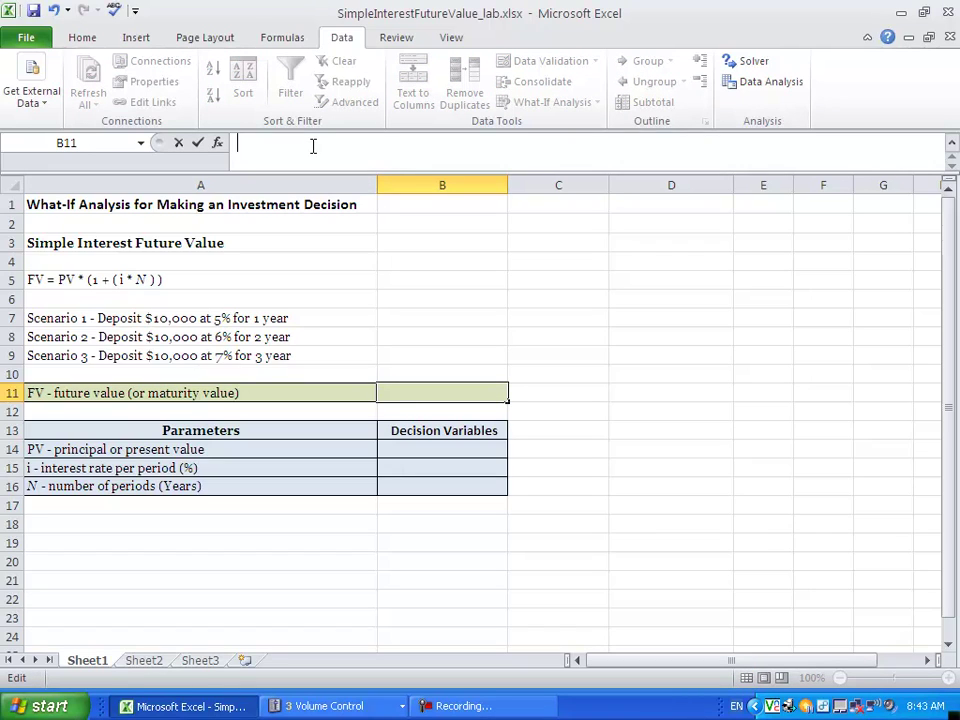
text(=)
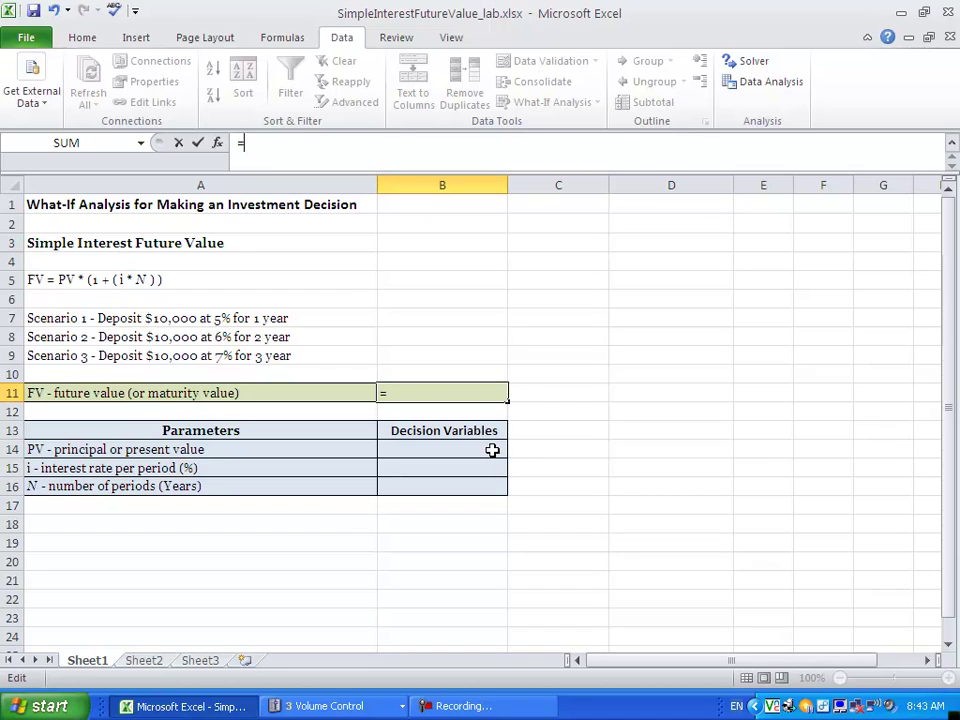
click(492, 451)
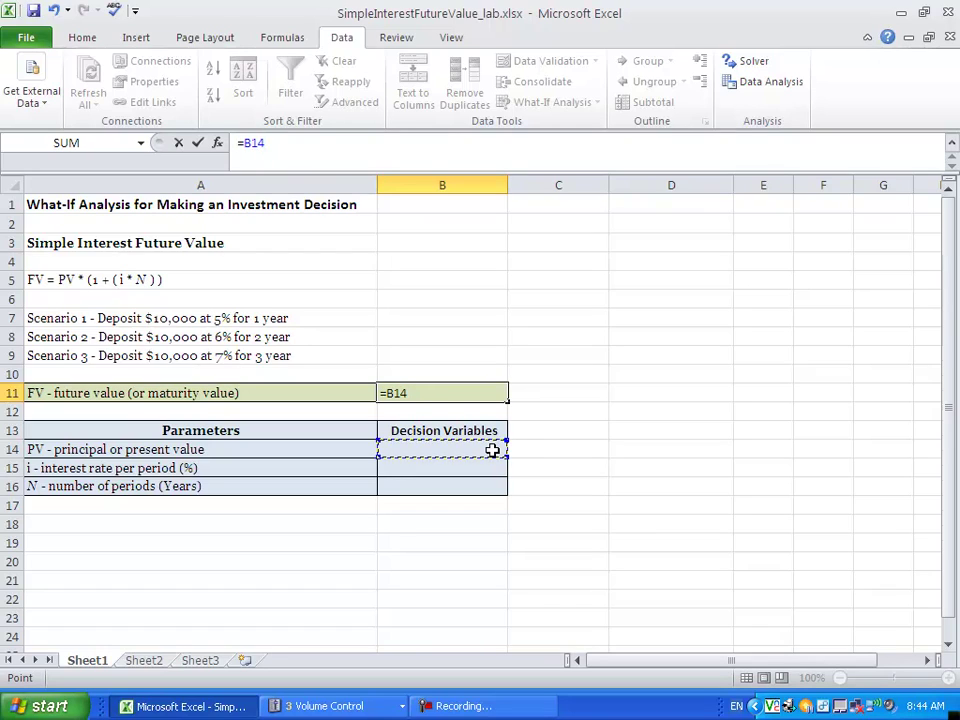
text(*(1+)
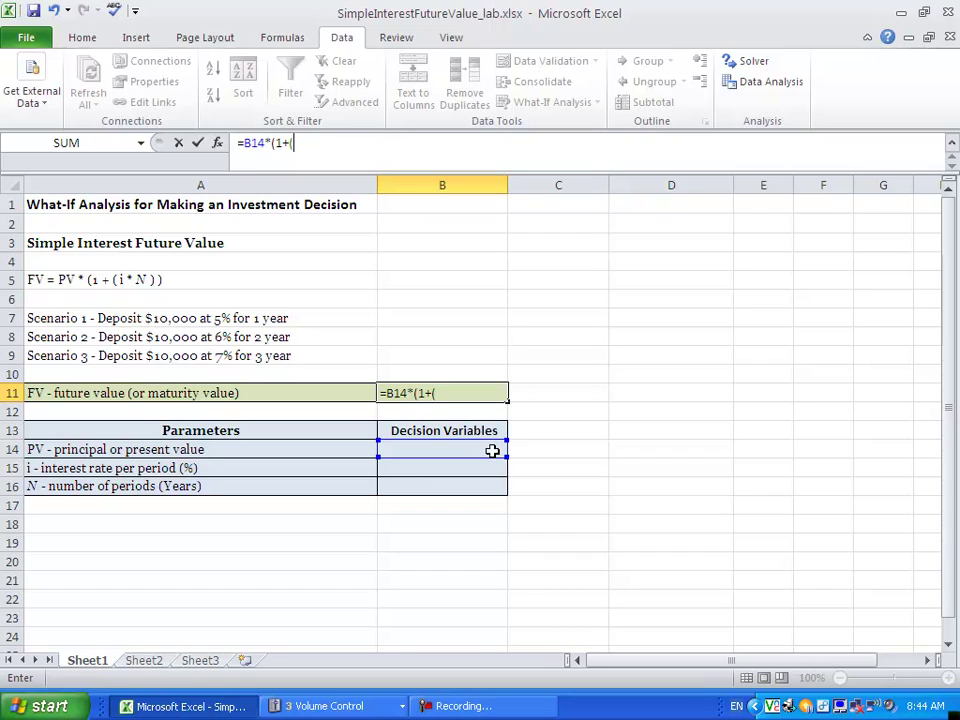
text(()
click(485, 468)
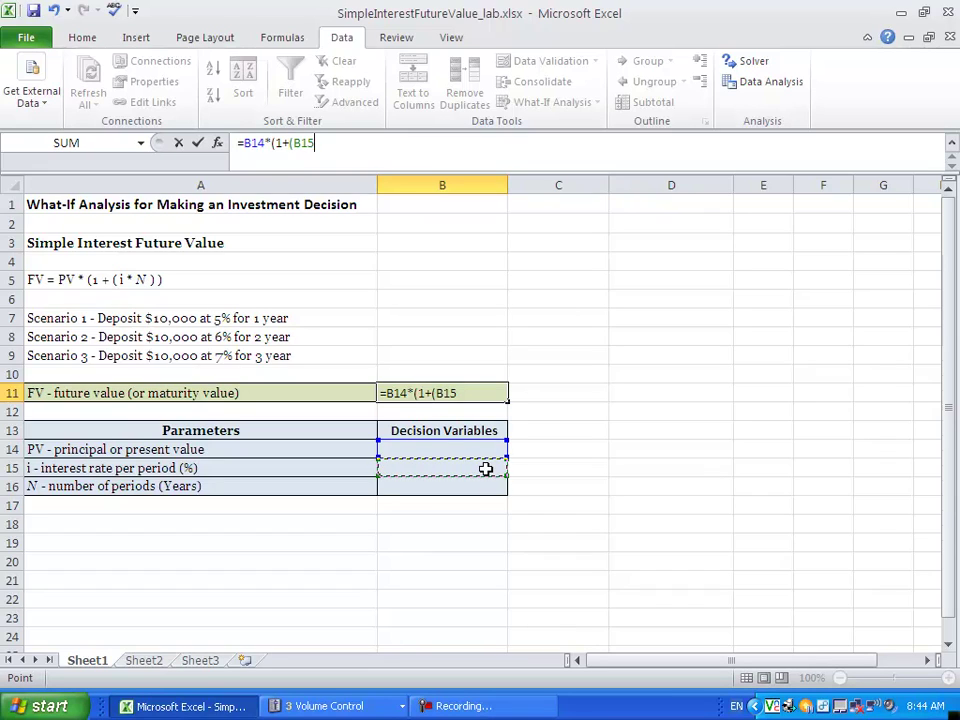
text(*)
click(482, 486)
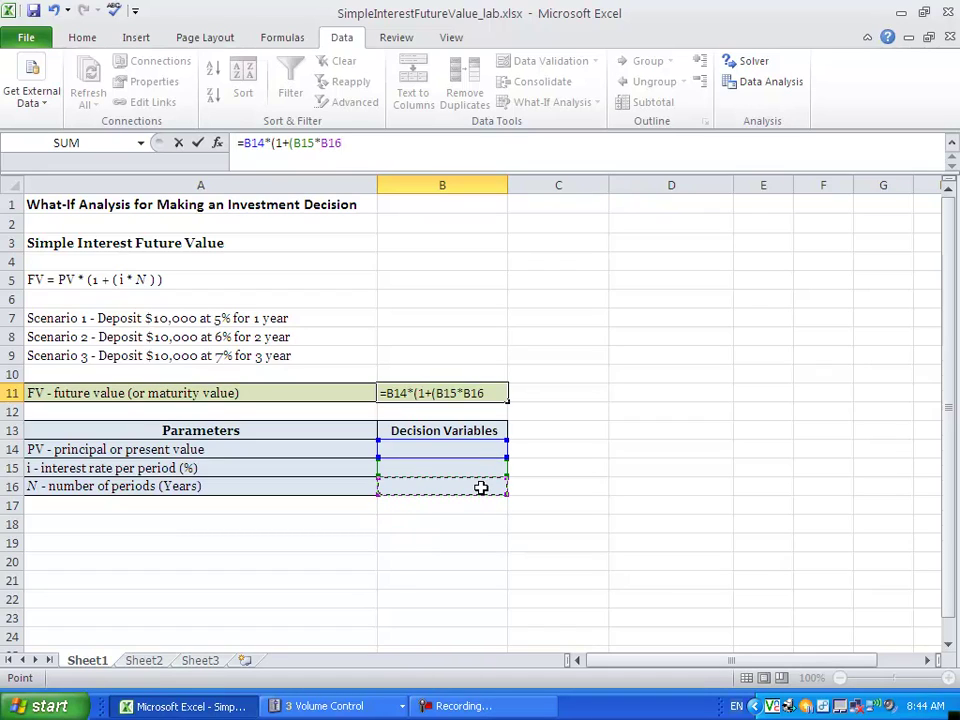
text()))
key(Return)
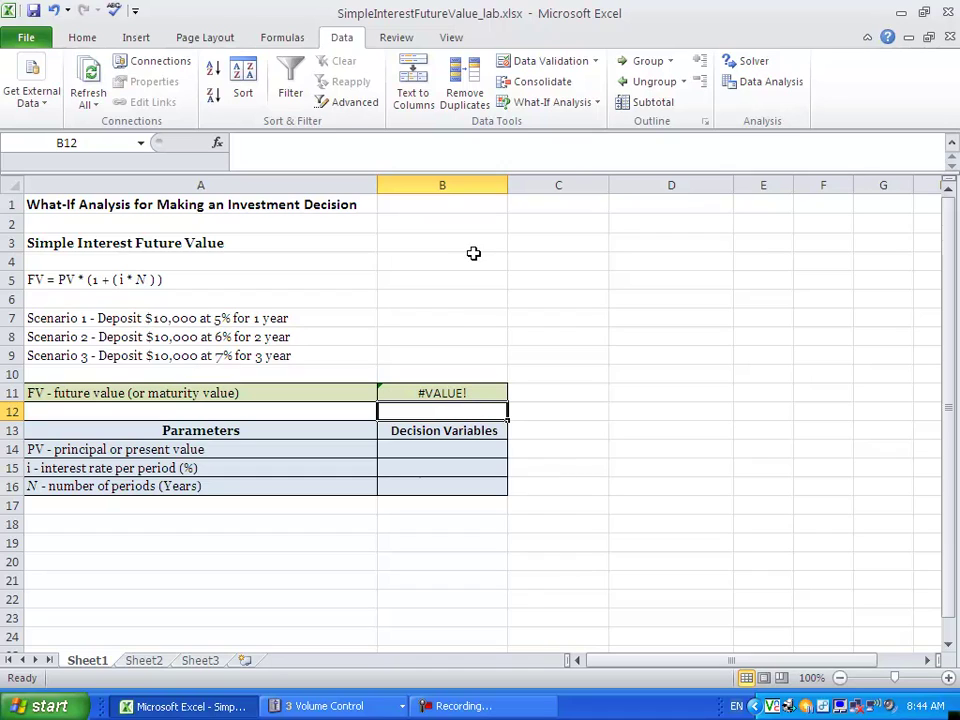
- Show Scenarios 1, 2 and 3 in turn, ending with B11 at $12,100
click(527, 103)
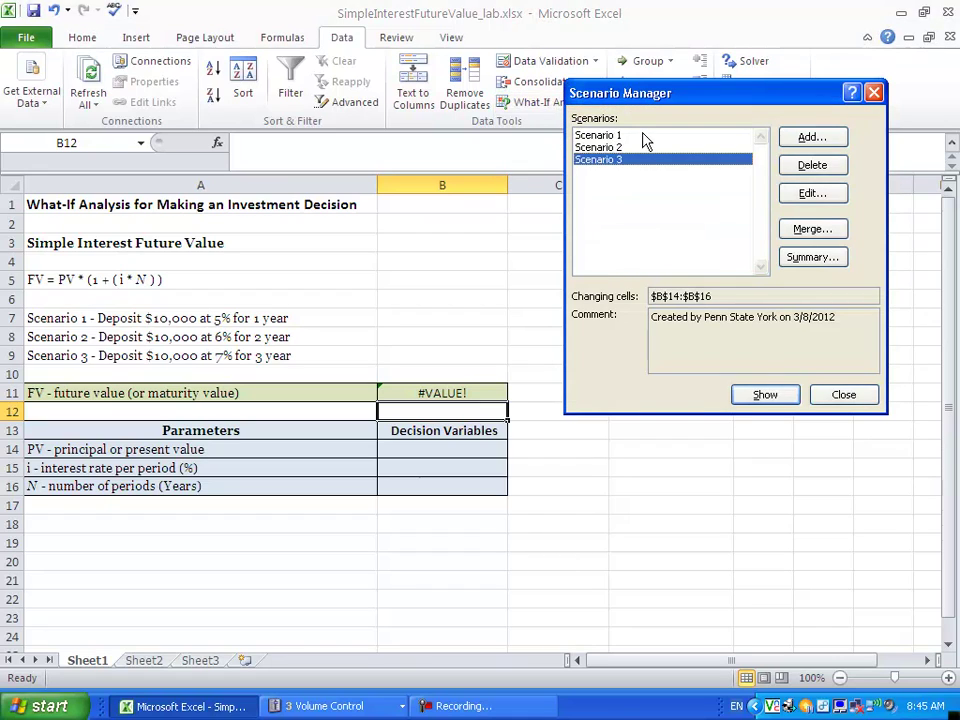
click(644, 135)
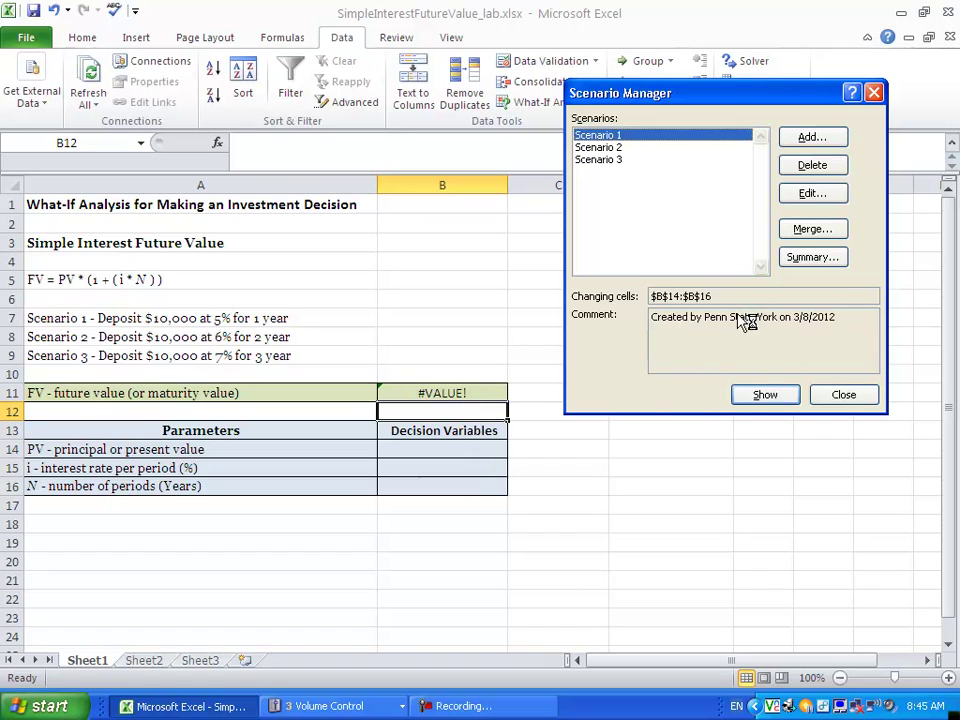
click(745, 395)
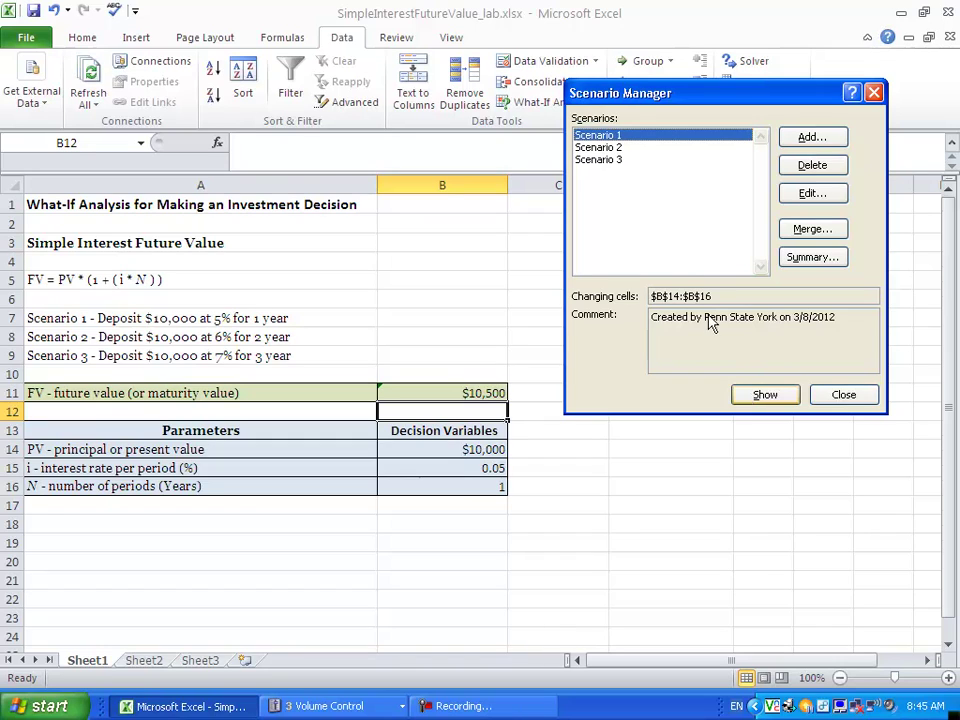
click(611, 149)
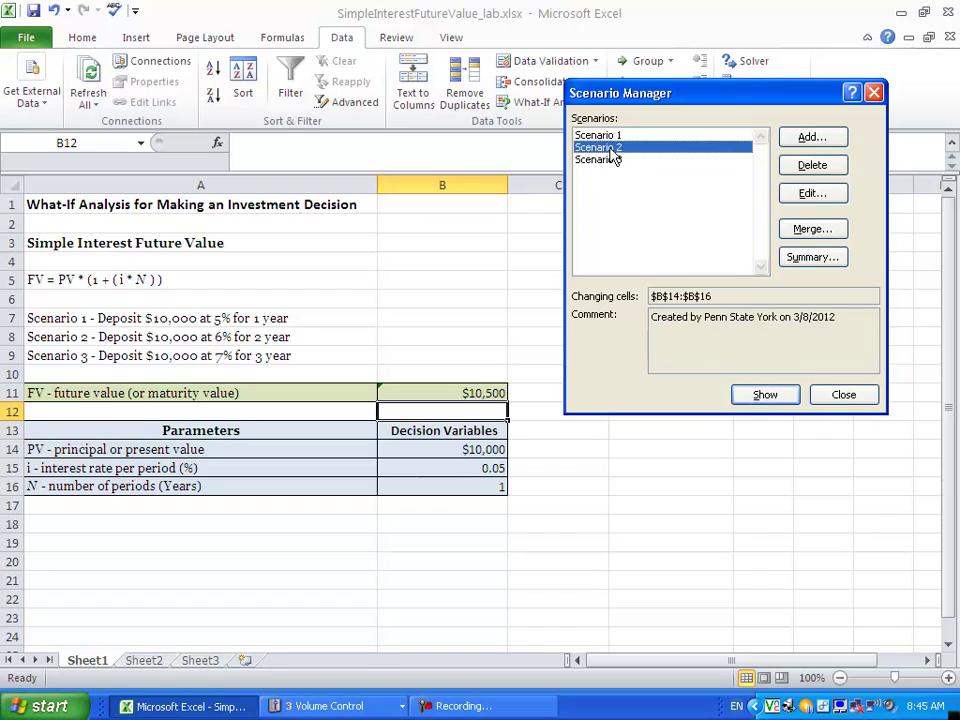
click(772, 395)
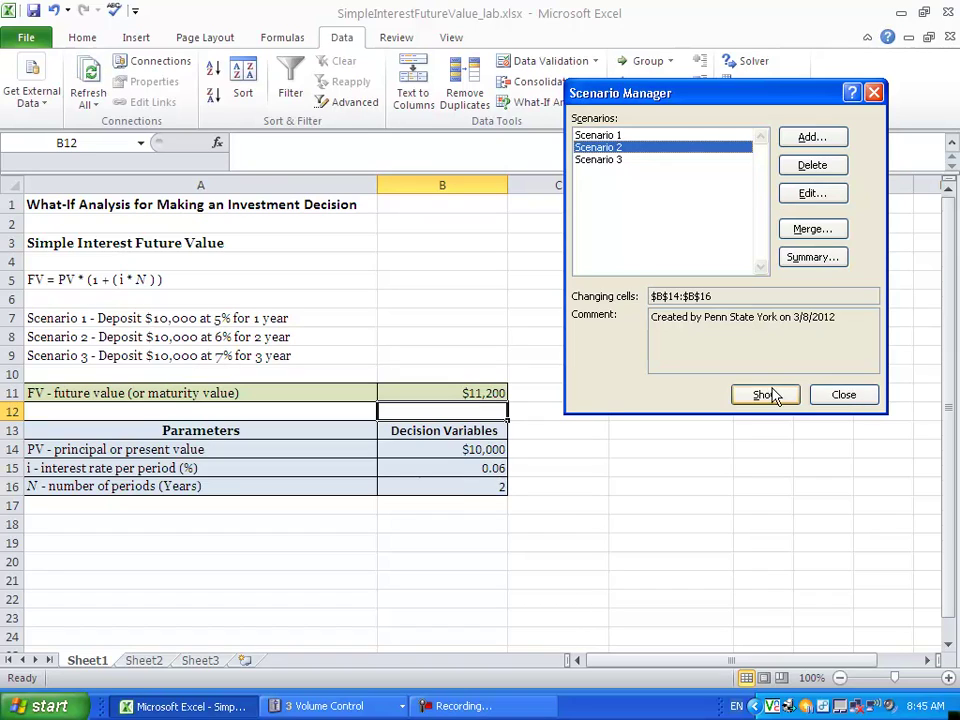
click(617, 161)
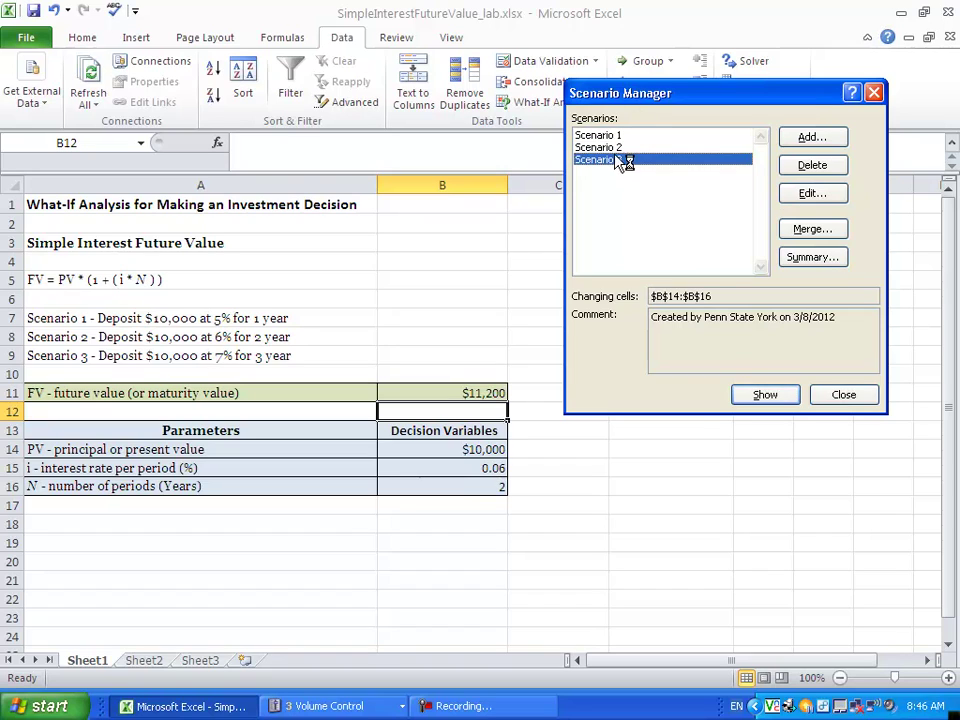
click(767, 396)
click(770, 396)
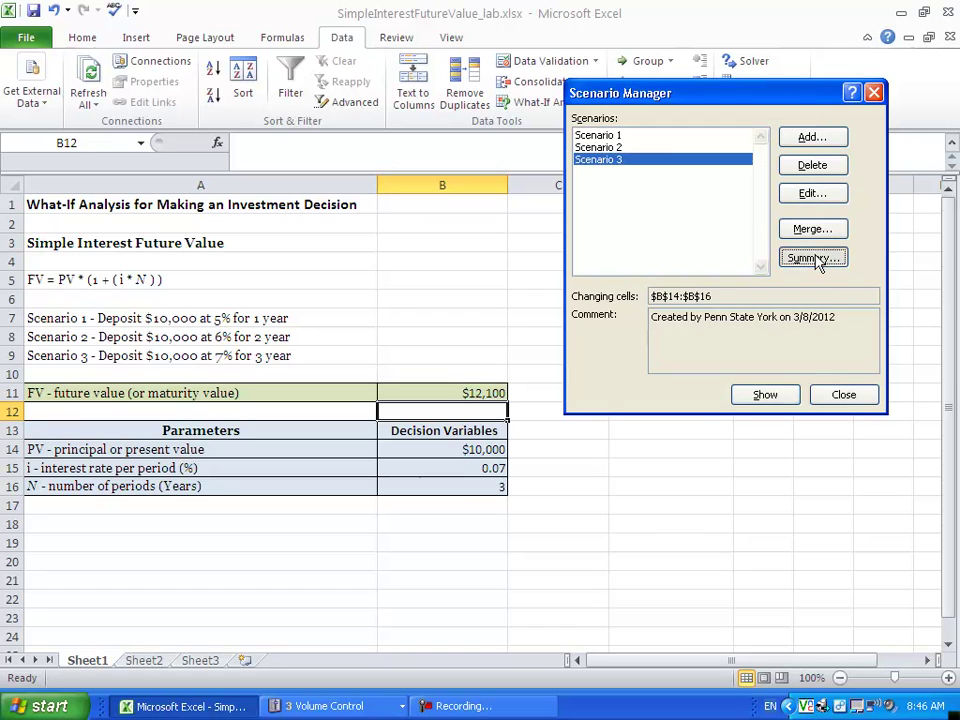
- Start a scenario summary report with B11 as the result cell
click(815, 257)
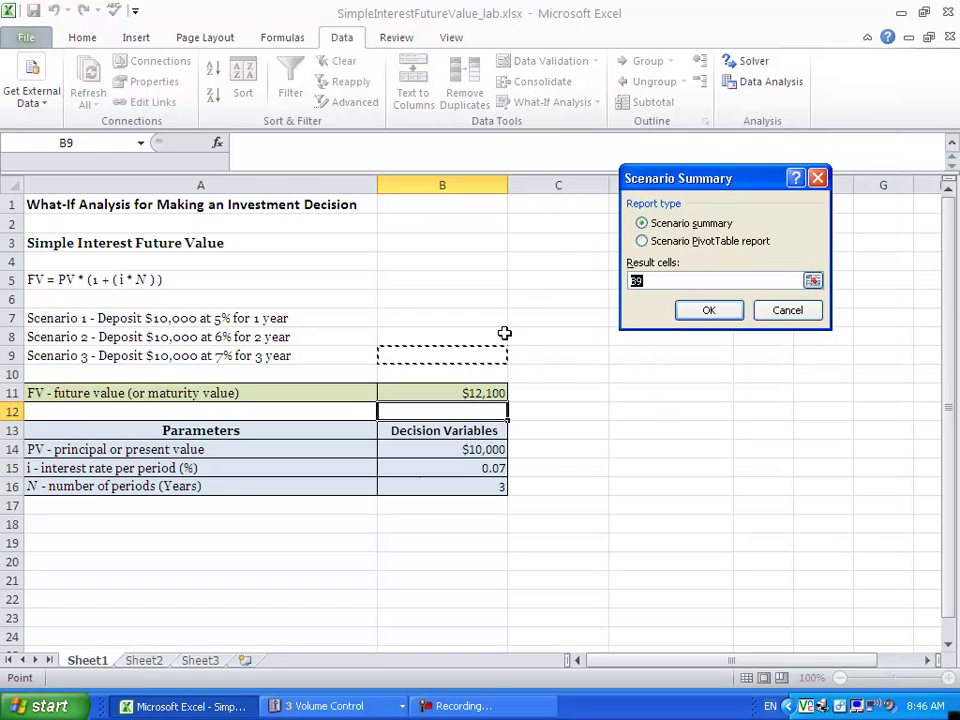
click(481, 388)
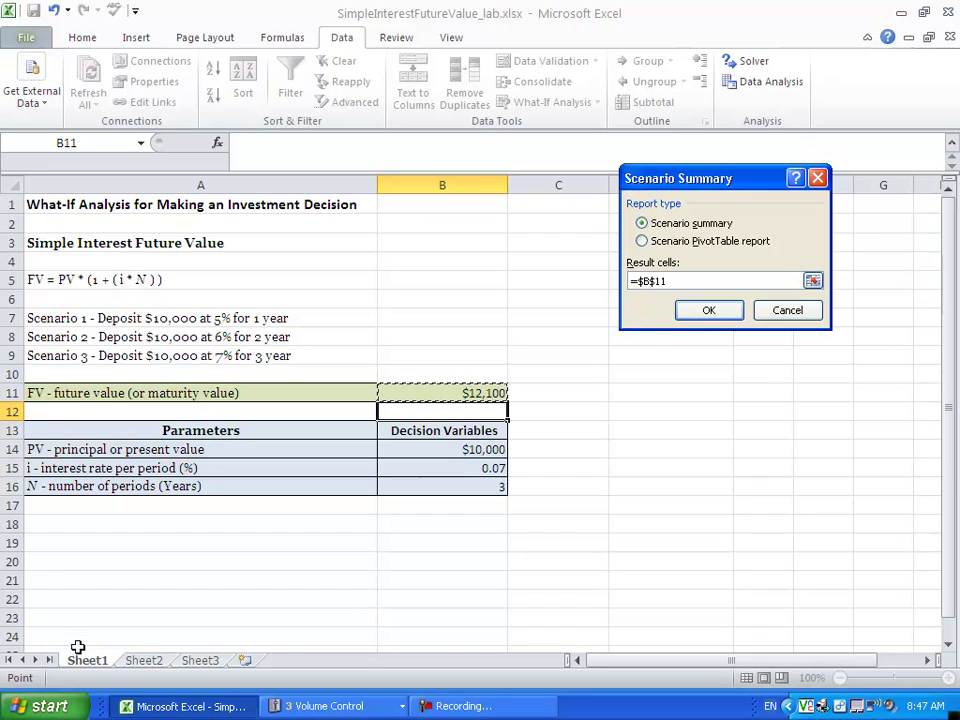
- Generate the Scenario Summary sheet and compare it against the inputs on Sheet1
click(730, 316)
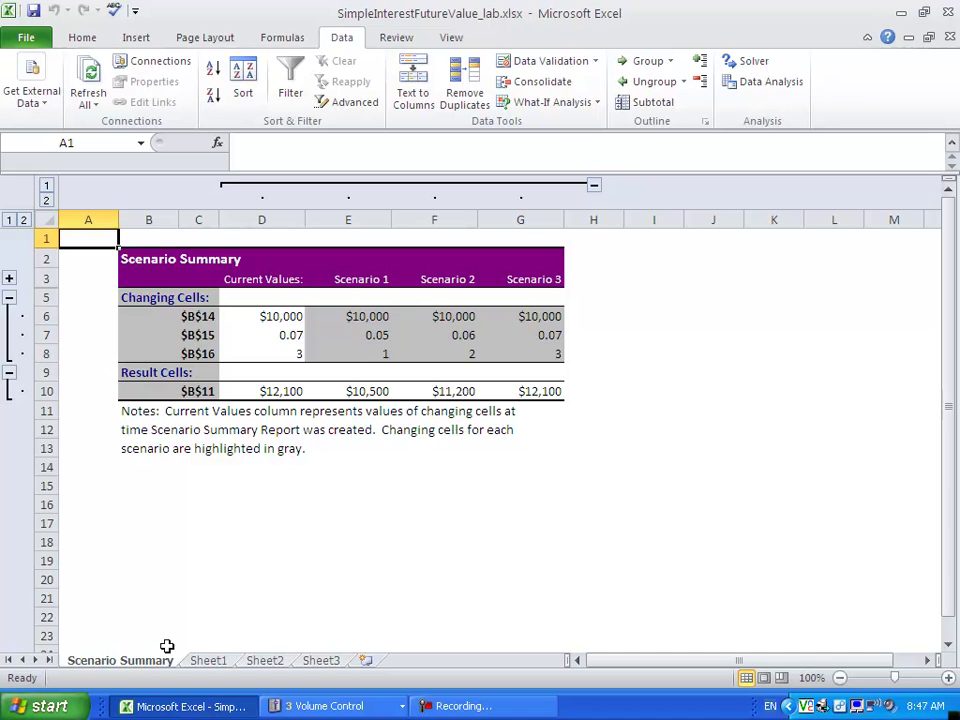
click(212, 661)
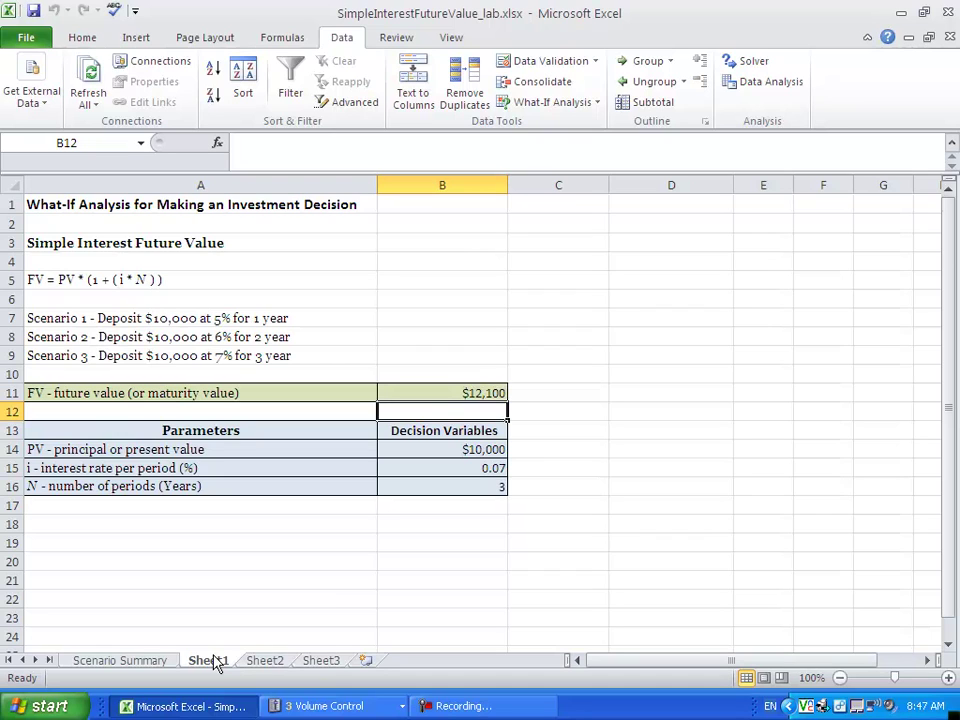
click(174, 661)
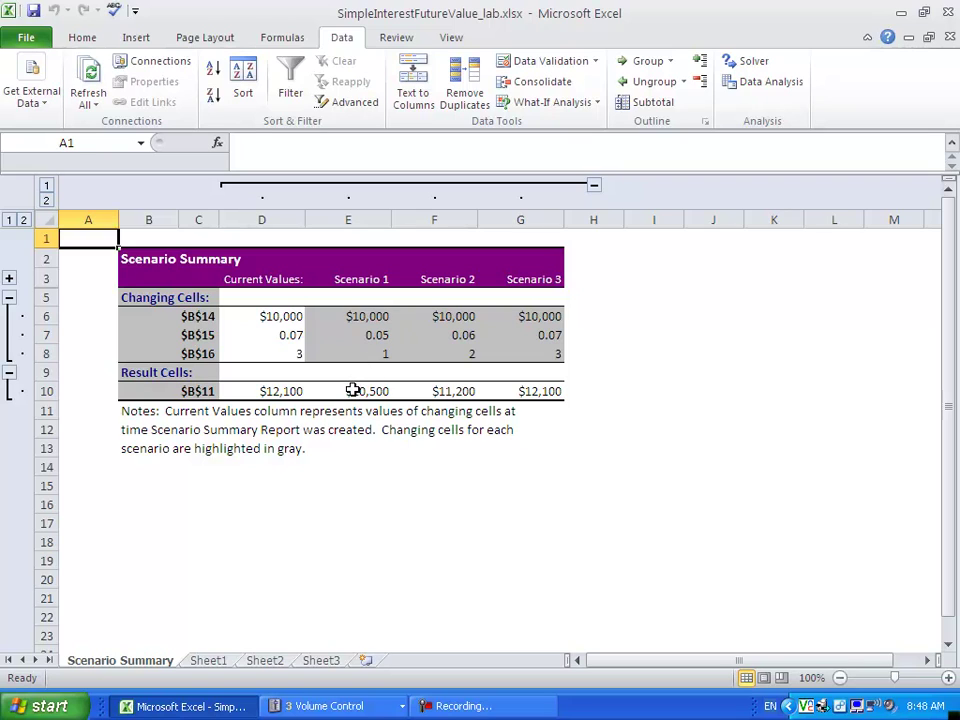
- Select the scenario results in E10:G10 on the Scenario Summary sheet
drag(354, 390, 510, 388)
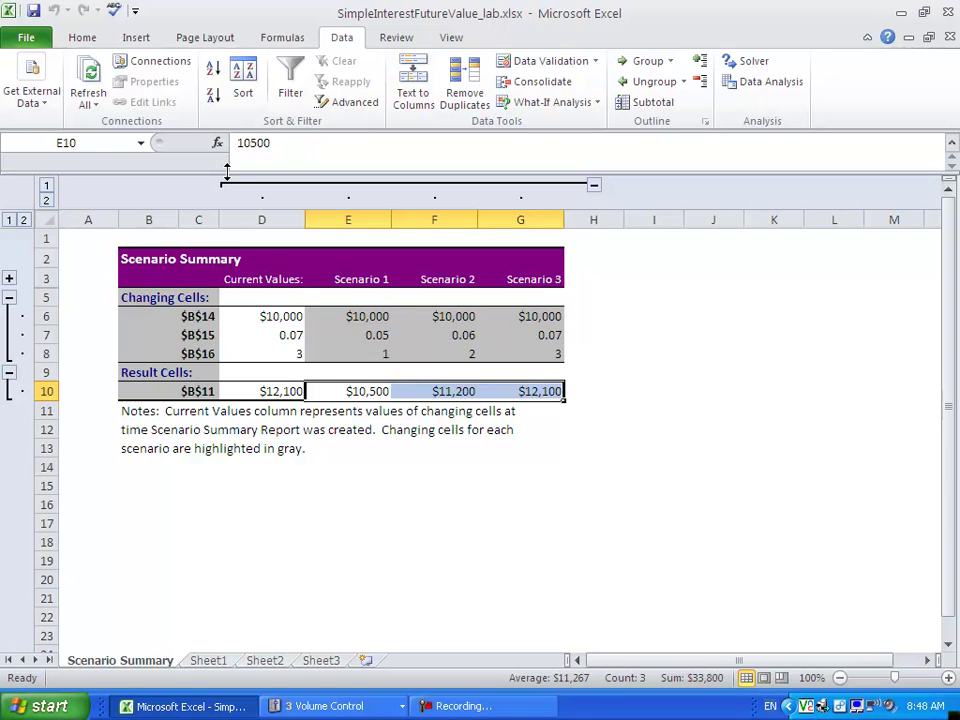
- Insert a 3-D Clustered Column chart of the selected scenario results
click(140, 38)
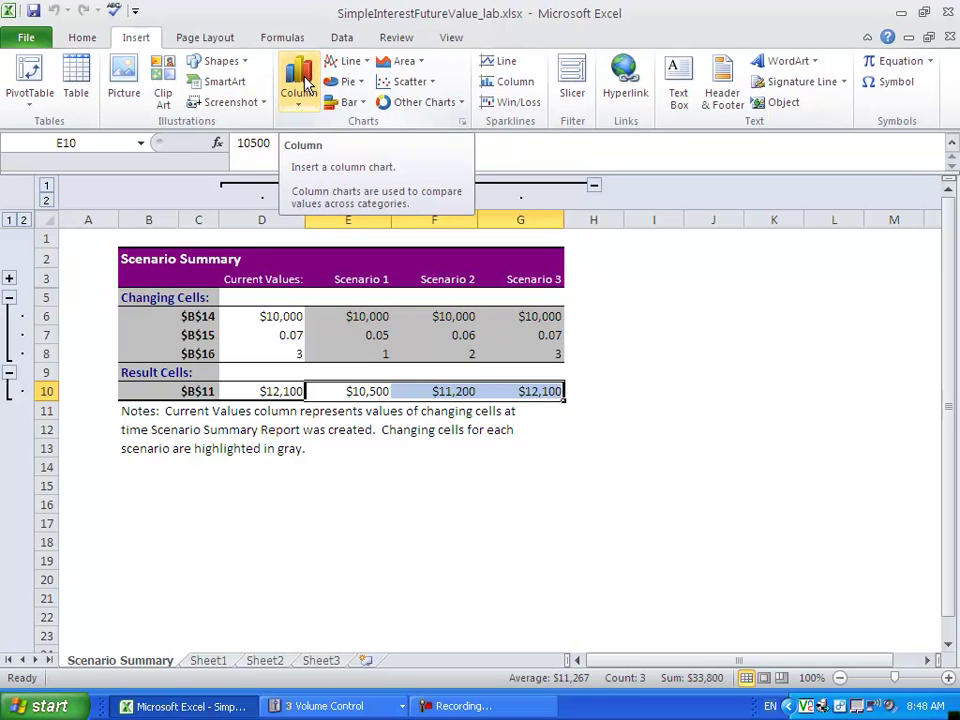
click(300, 84)
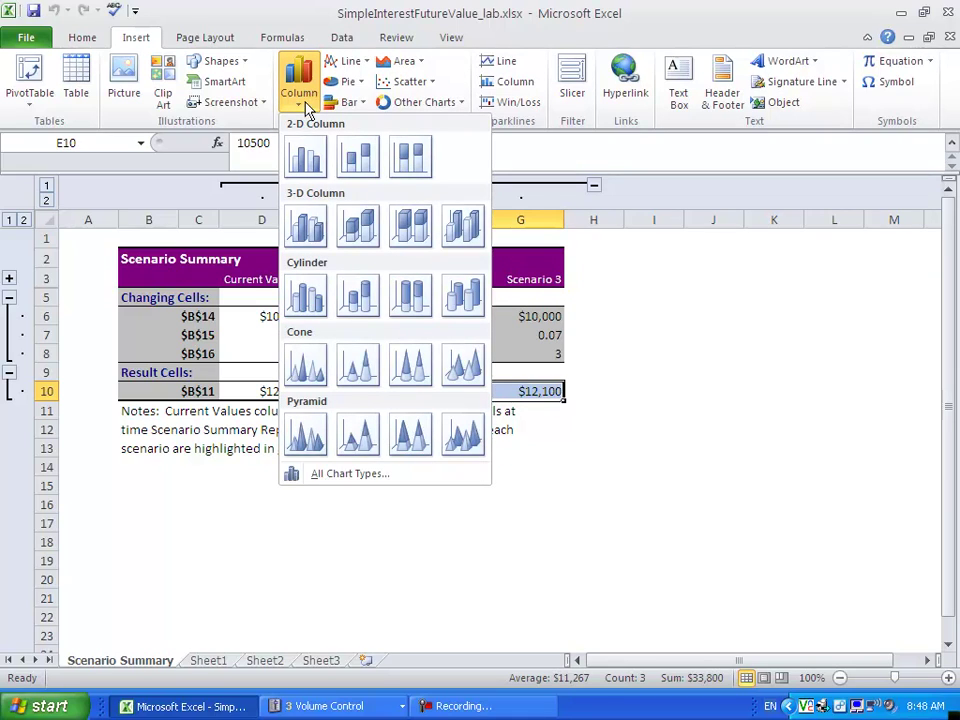
click(308, 222)
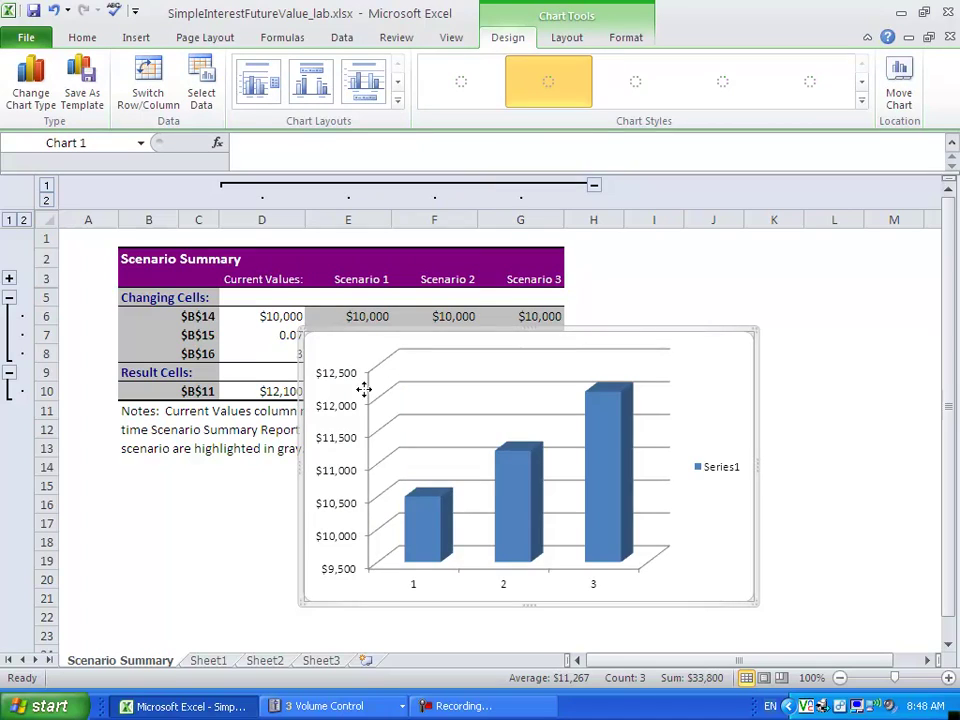
- Move the 3-D column chart down and left so it sits beneath the table's result row
mouse_move(369, 364)
mouse_down()
mouse_move(375, 332)
mouse_move(371, 386)
mouse_up()
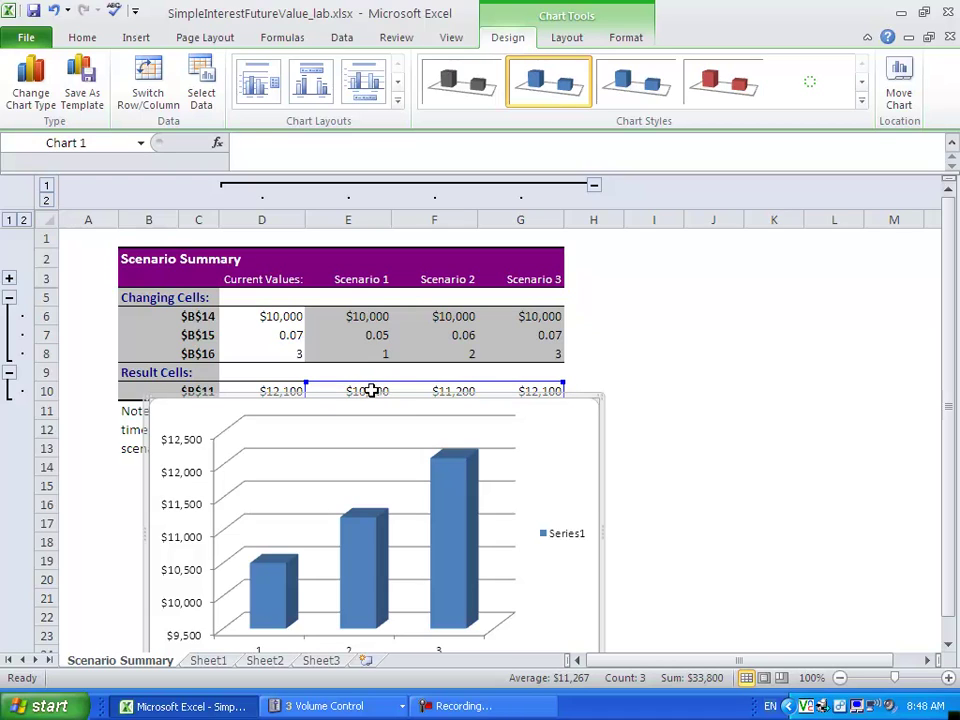
click(371, 390)
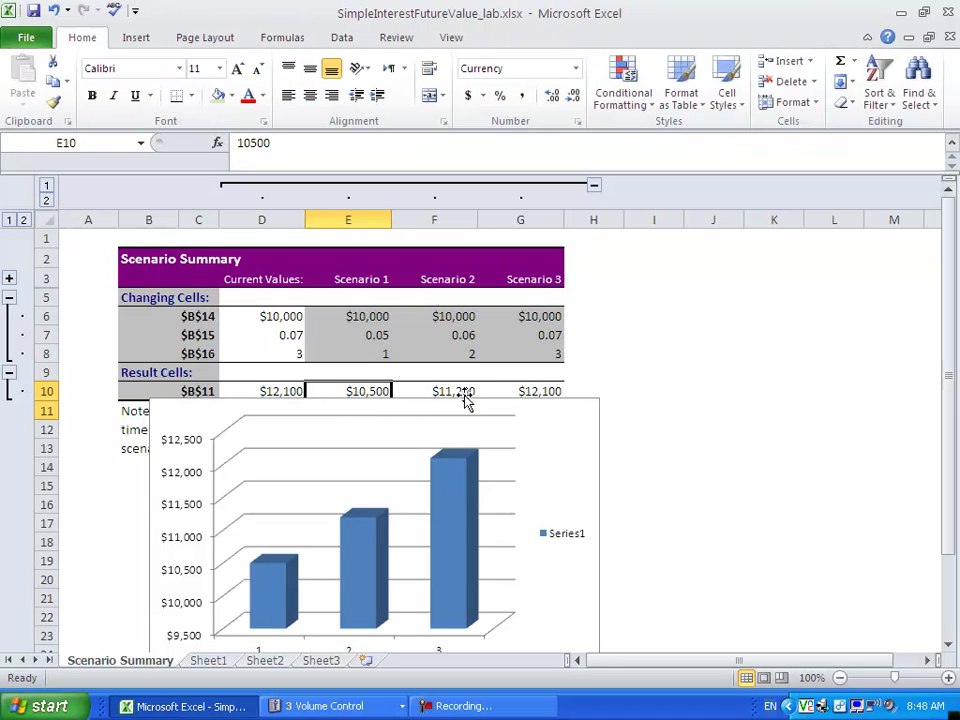
click(556, 409)
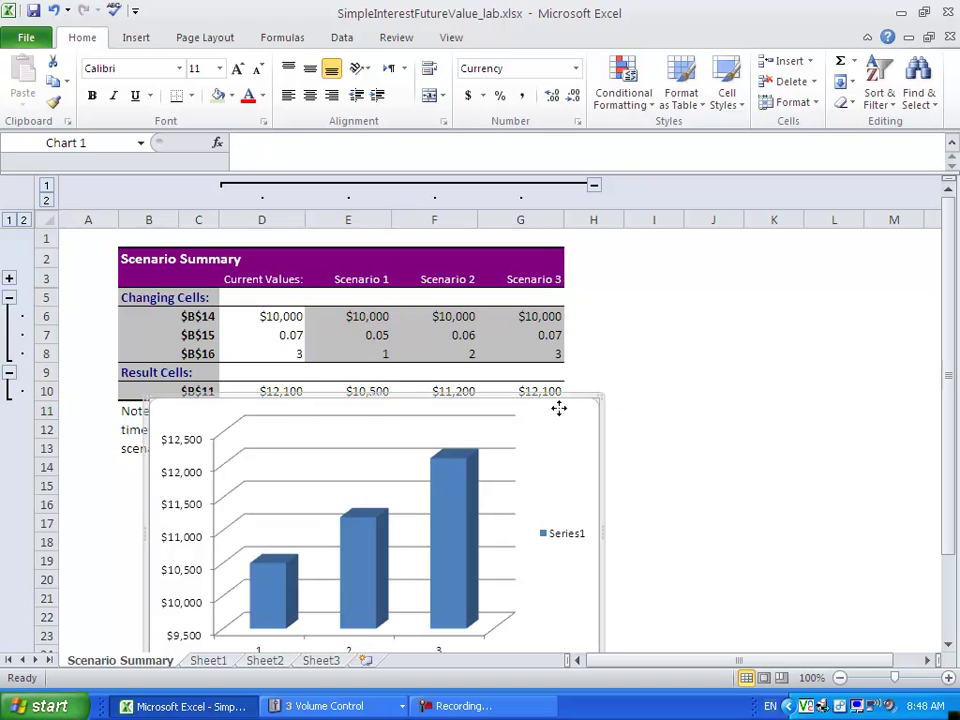
mouse_move(540, 418)
mouse_down()
mouse_move(527, 431)
mouse_move(537, 402)
mouse_up()
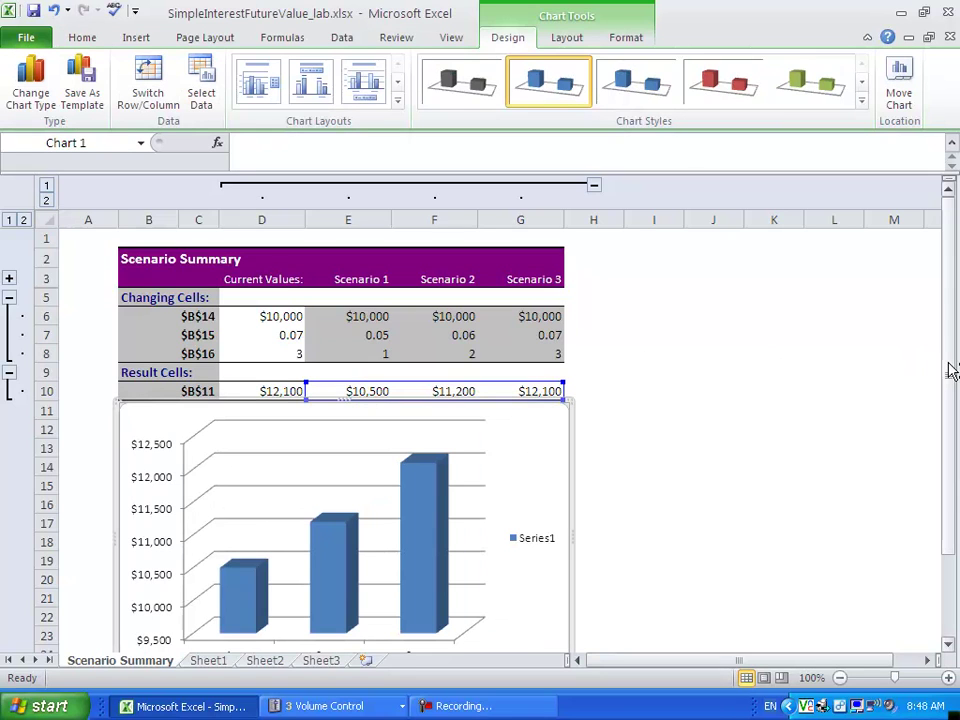
drag(952, 370, 949, 392)
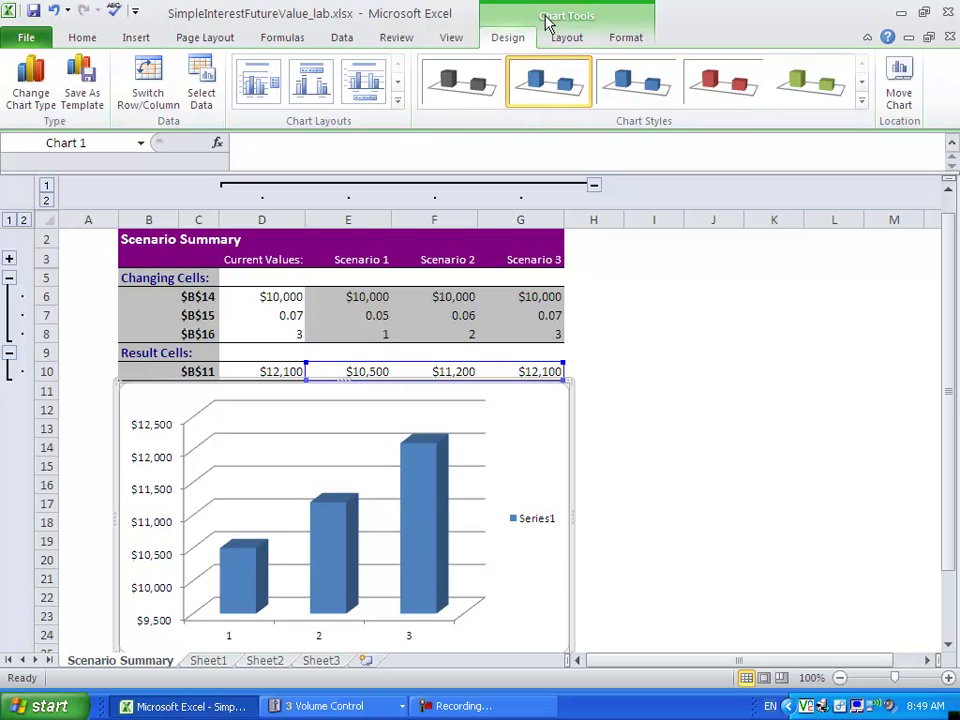
- Select the chart and show the Chart Title placement choices on the Chart Tools Layout ribbon
click(667, 424)
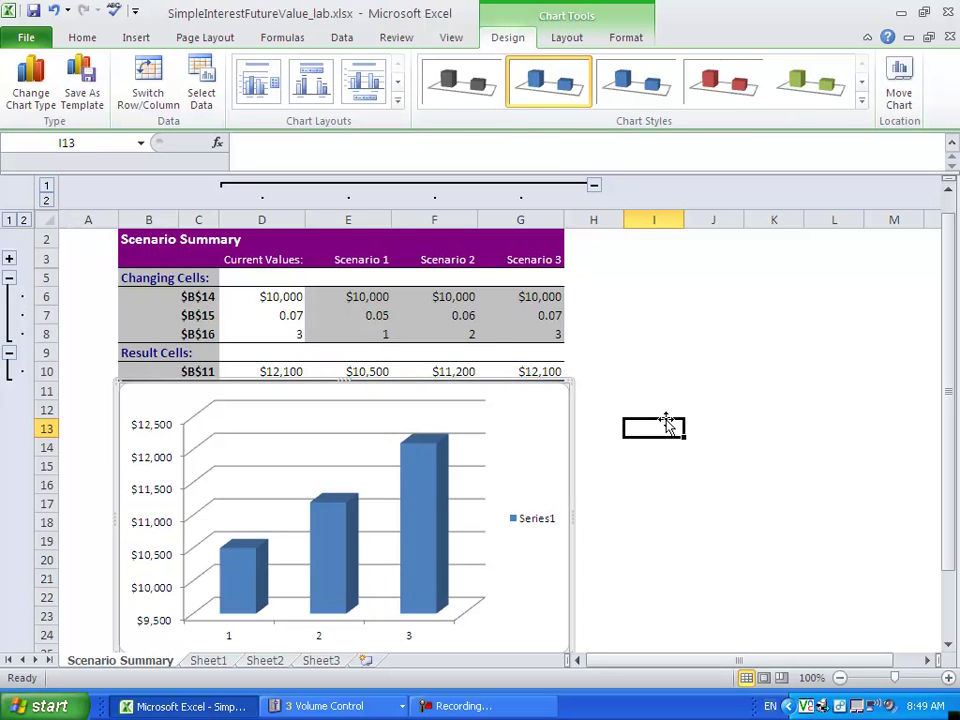
click(561, 457)
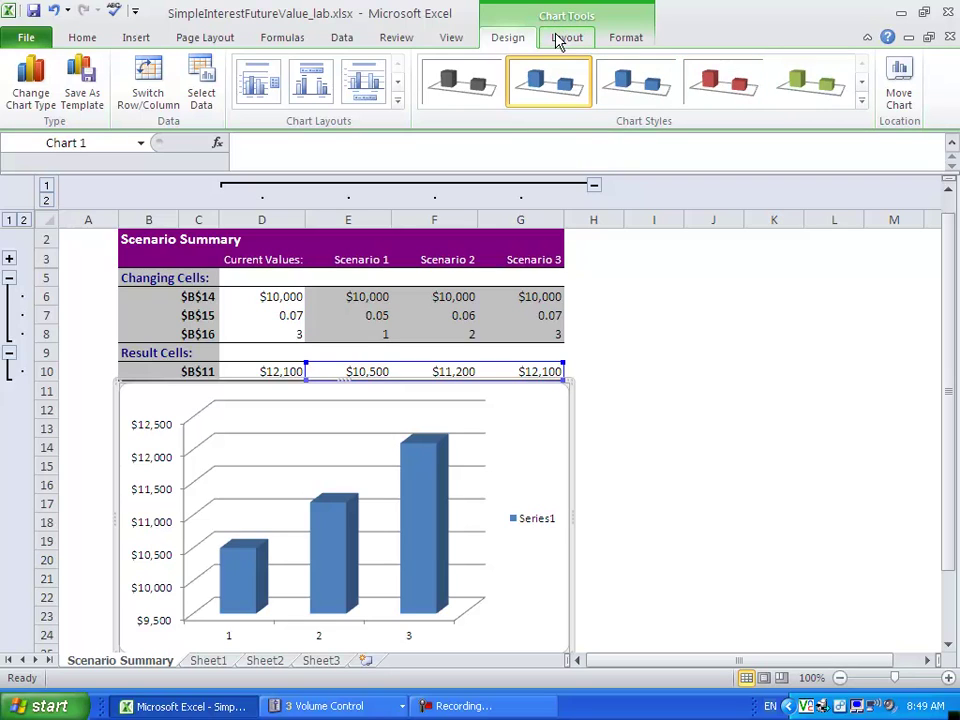
click(562, 40)
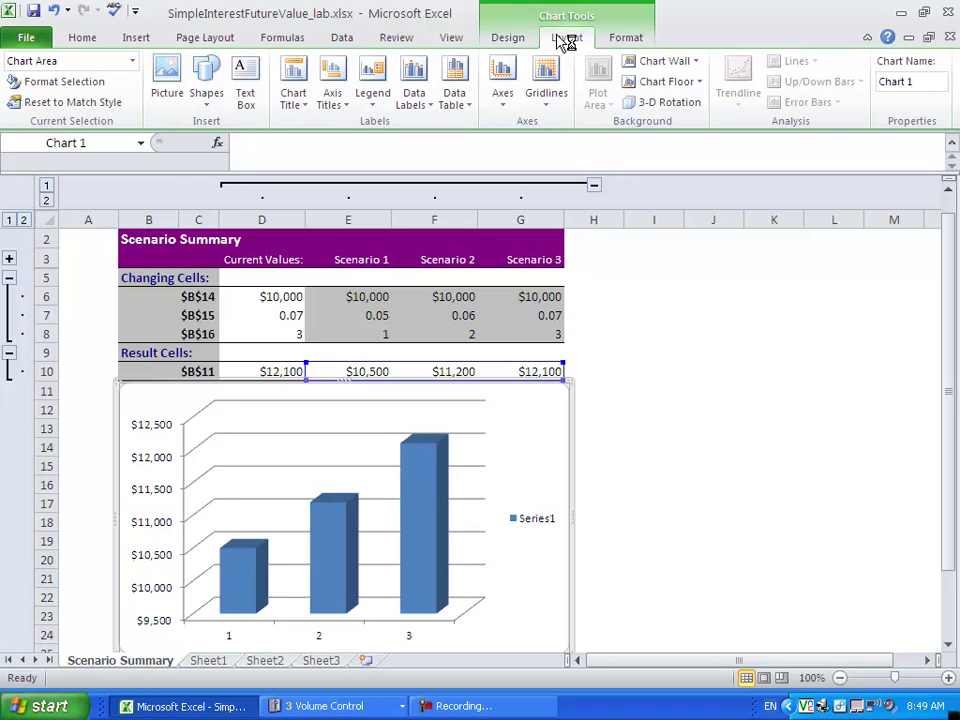
click(294, 90)
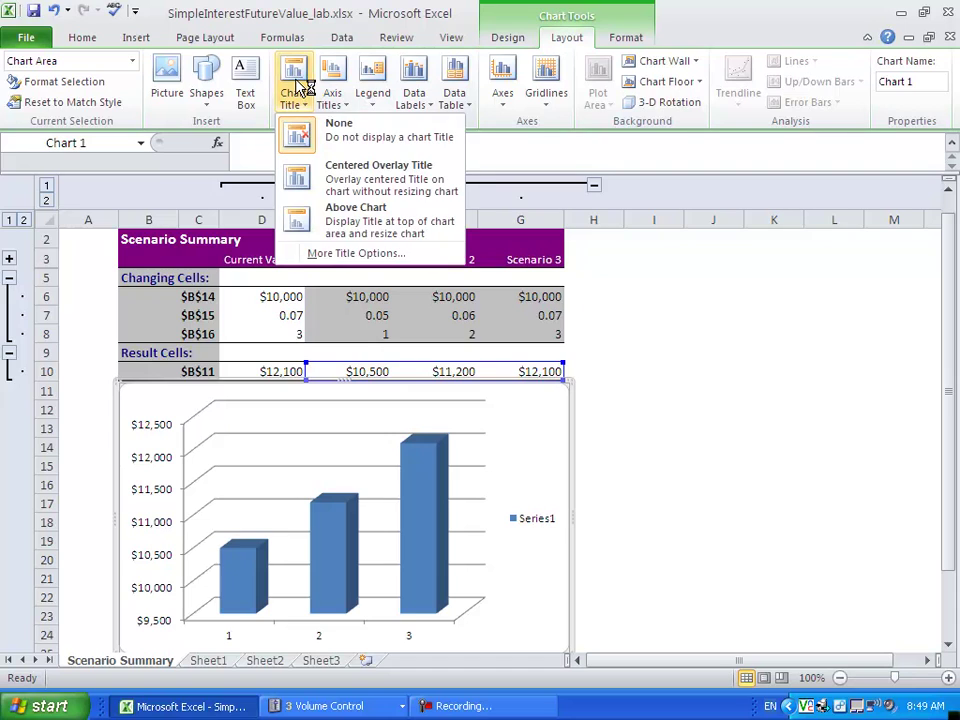
- Add a title above the chart, replacing the 'Chart Title' placeholder with 'Future Value Scenarios'
click(335, 218)
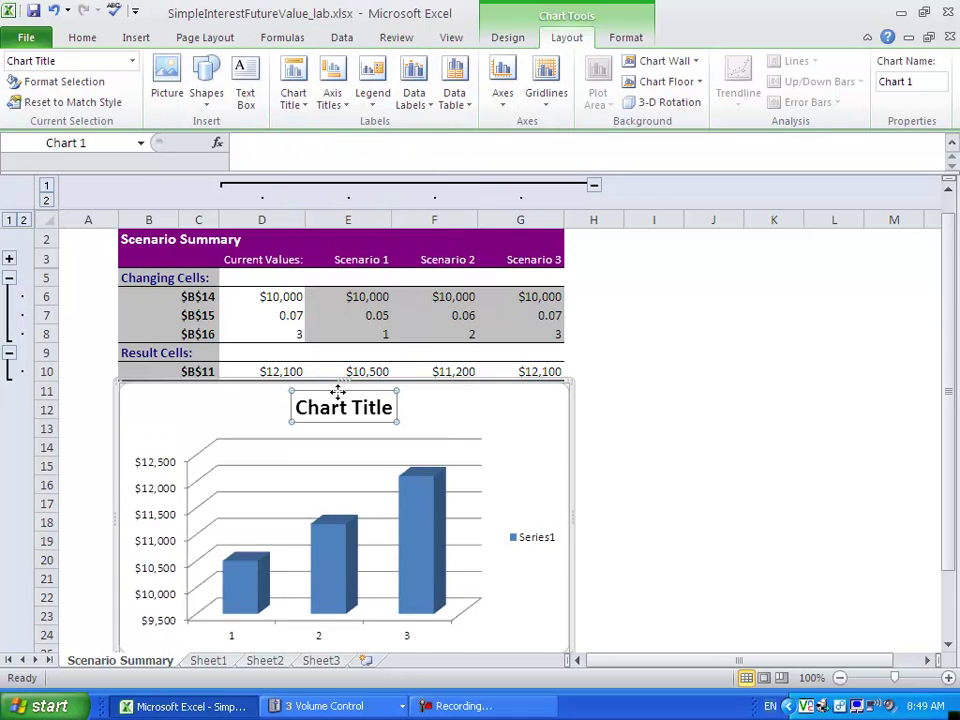
click(341, 407)
drag(296, 400, 392, 400)
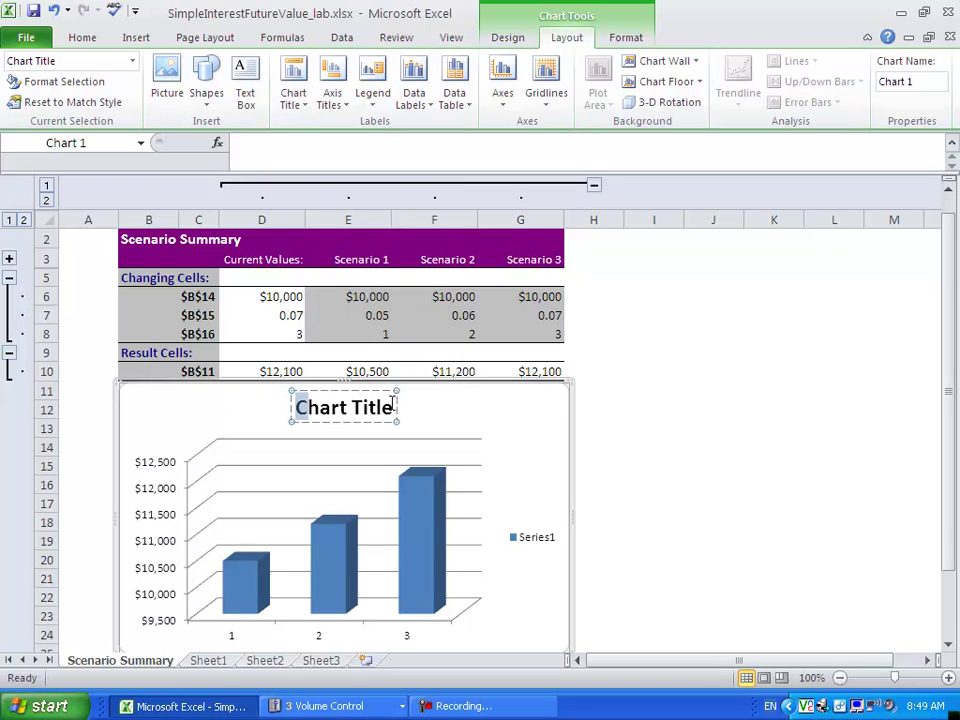
triple_click(312, 410)
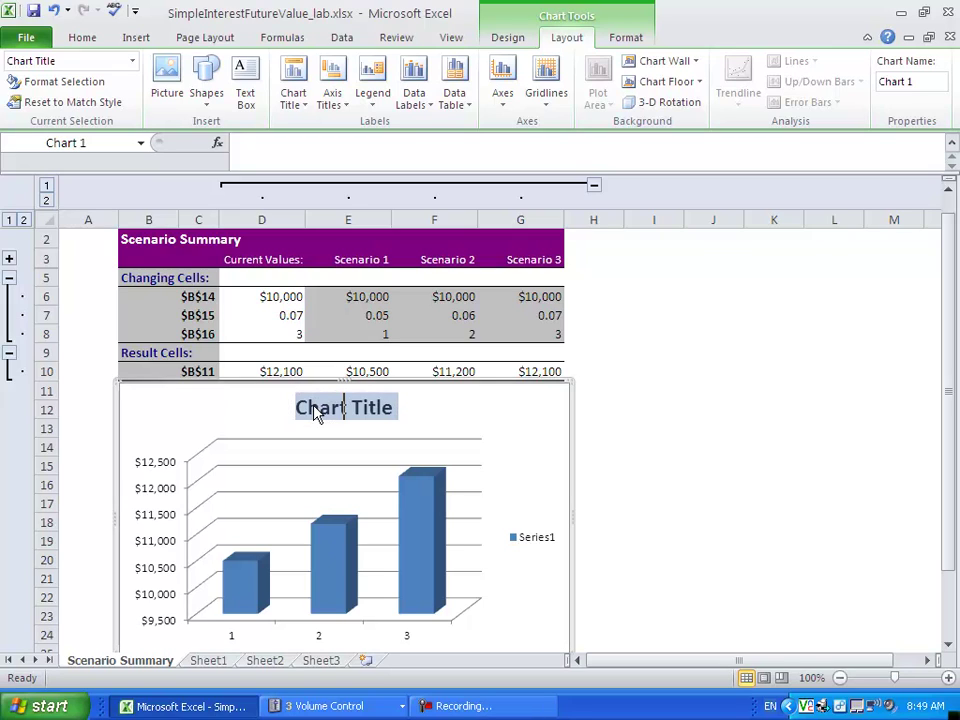
key(Delete)
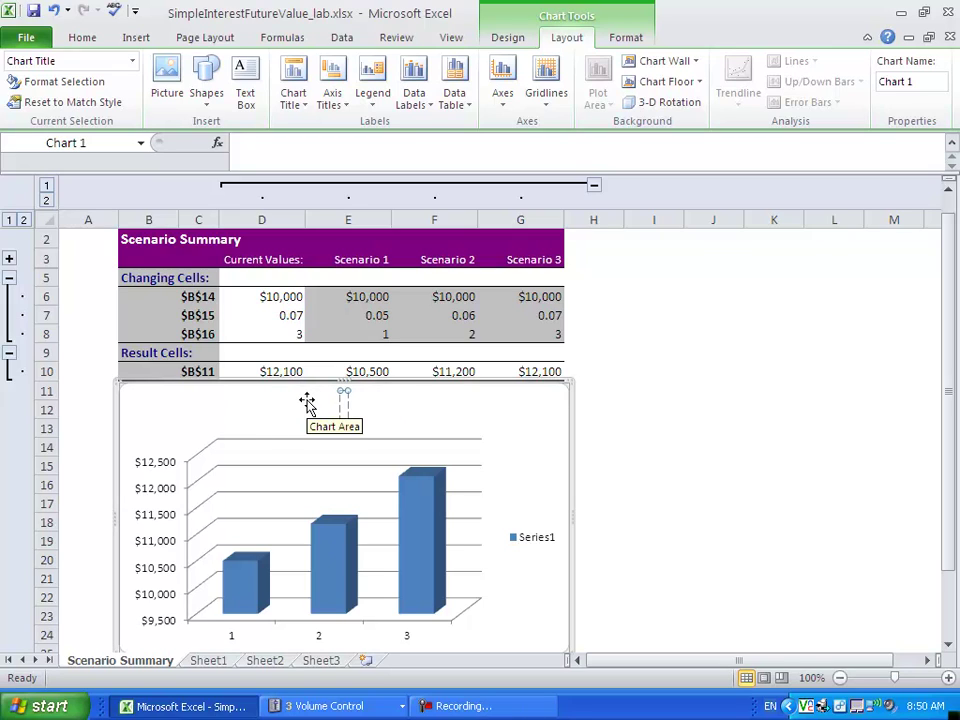
text(F)
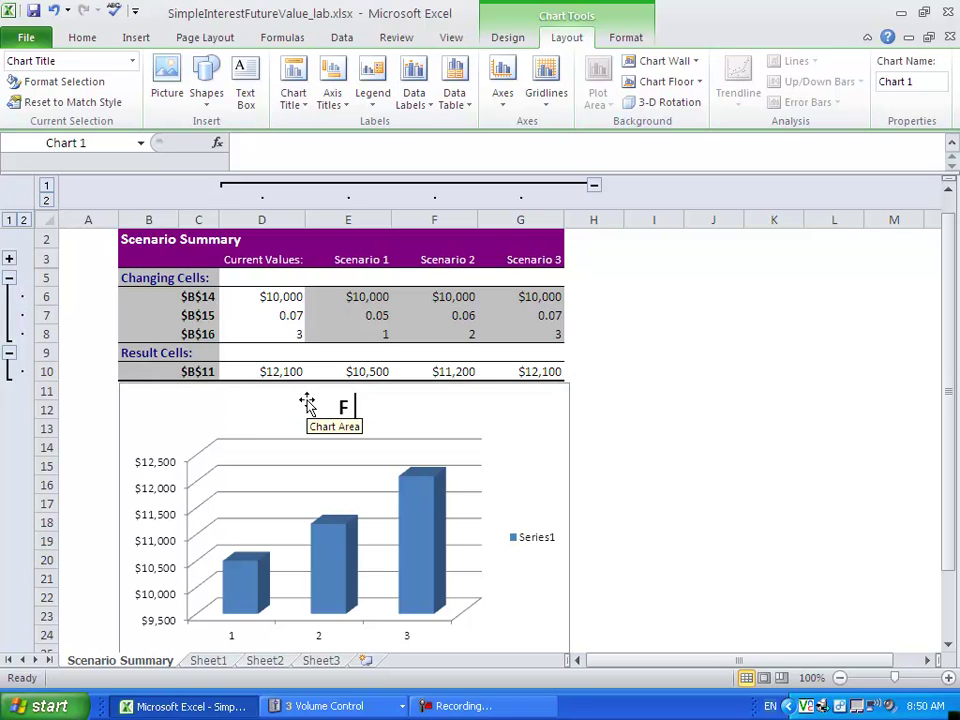
text(u)
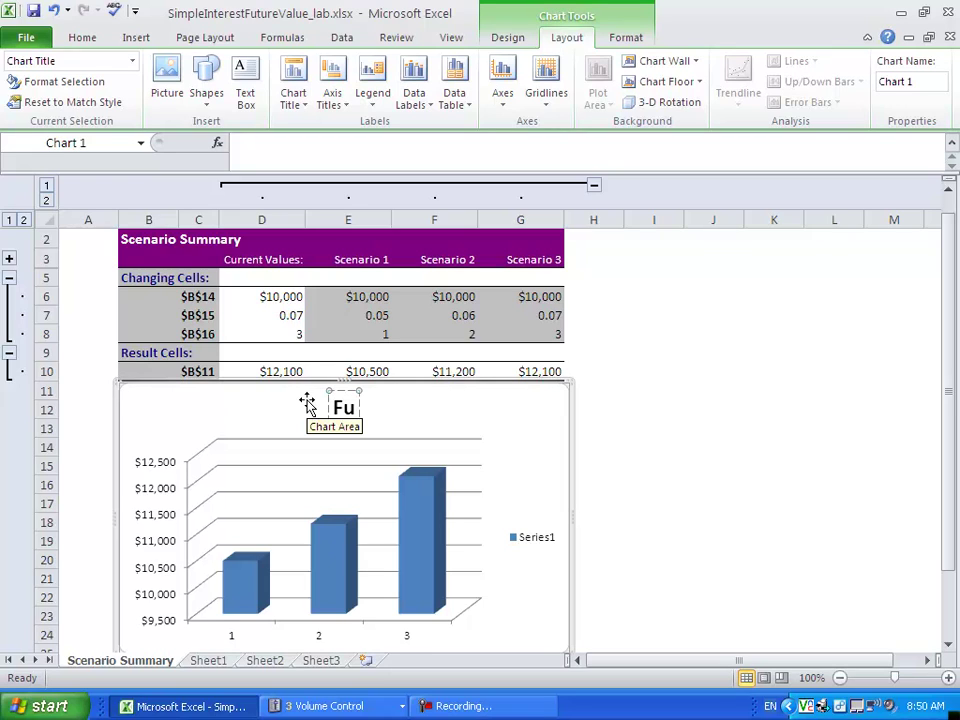
text(t )
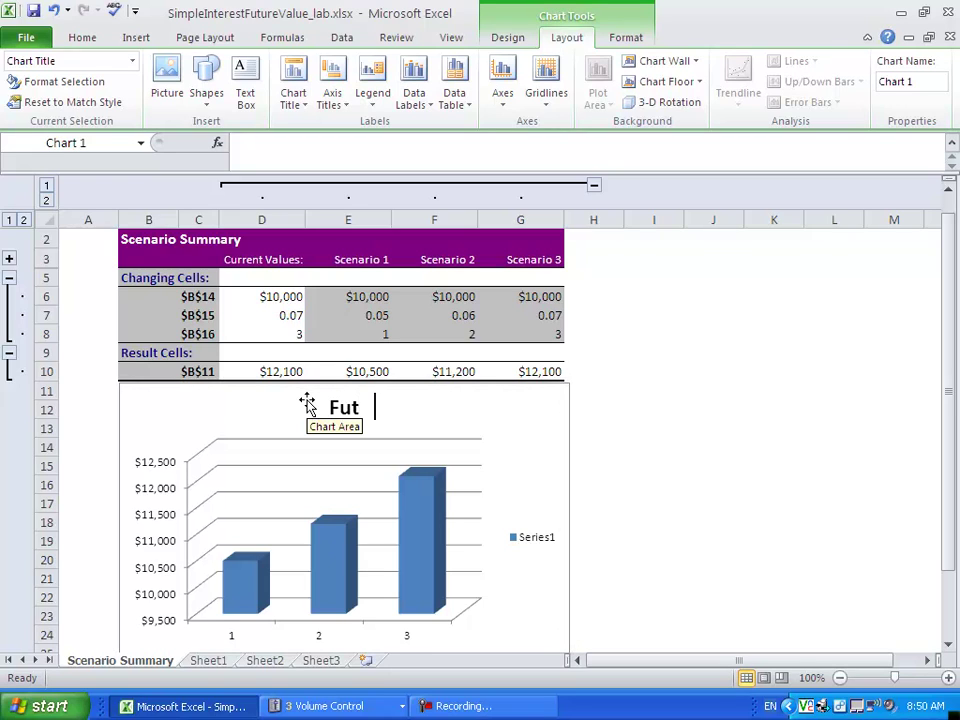
text(ure)
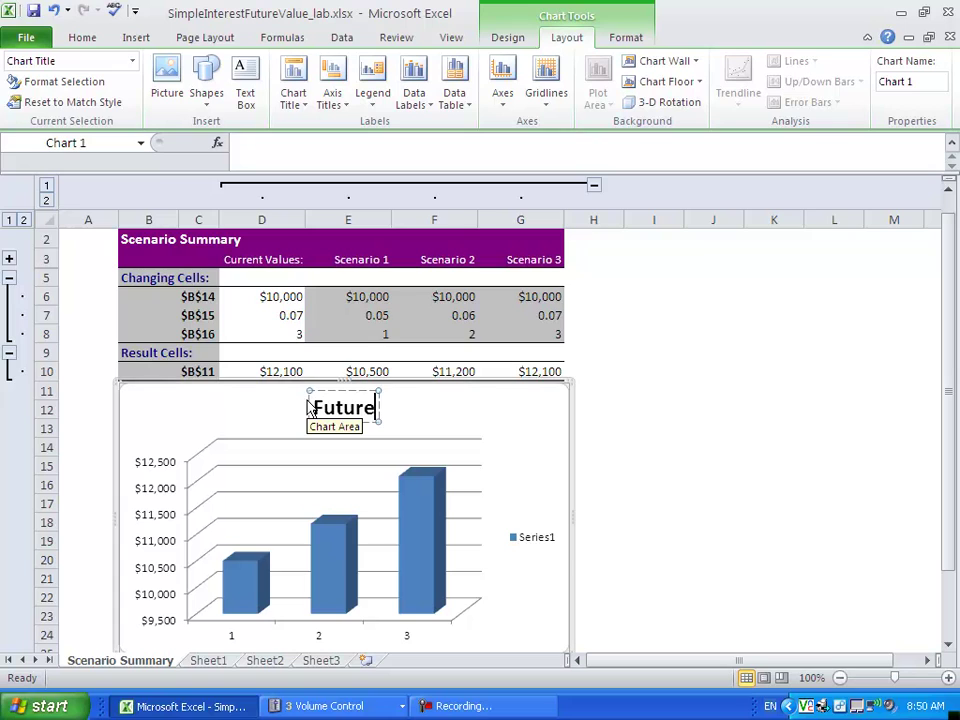
click(313, 388)
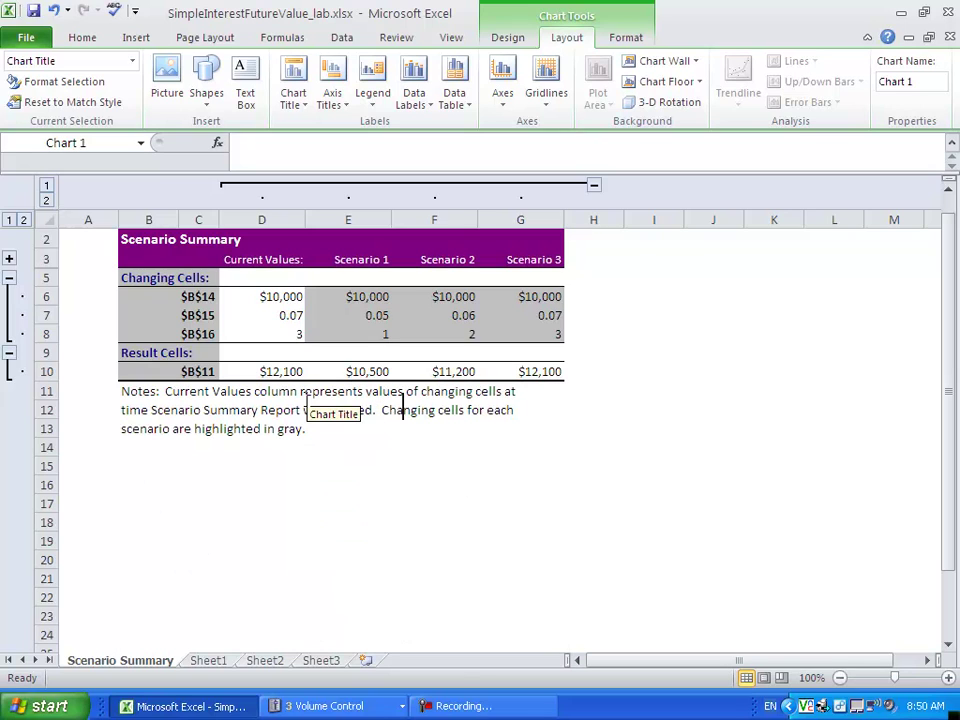
text(Value)
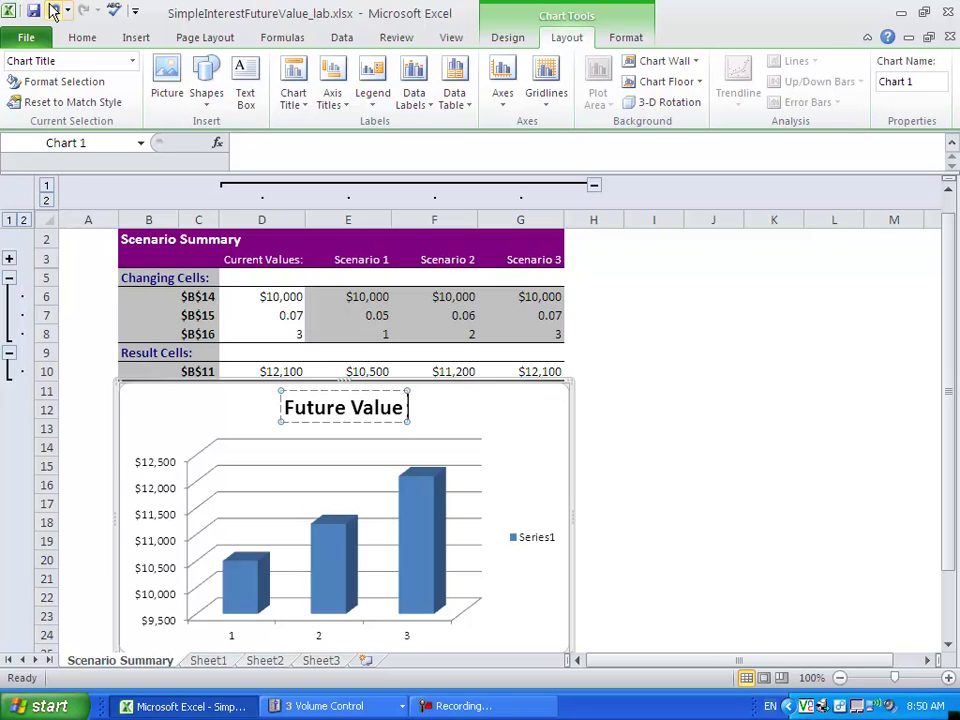
text( Sc )
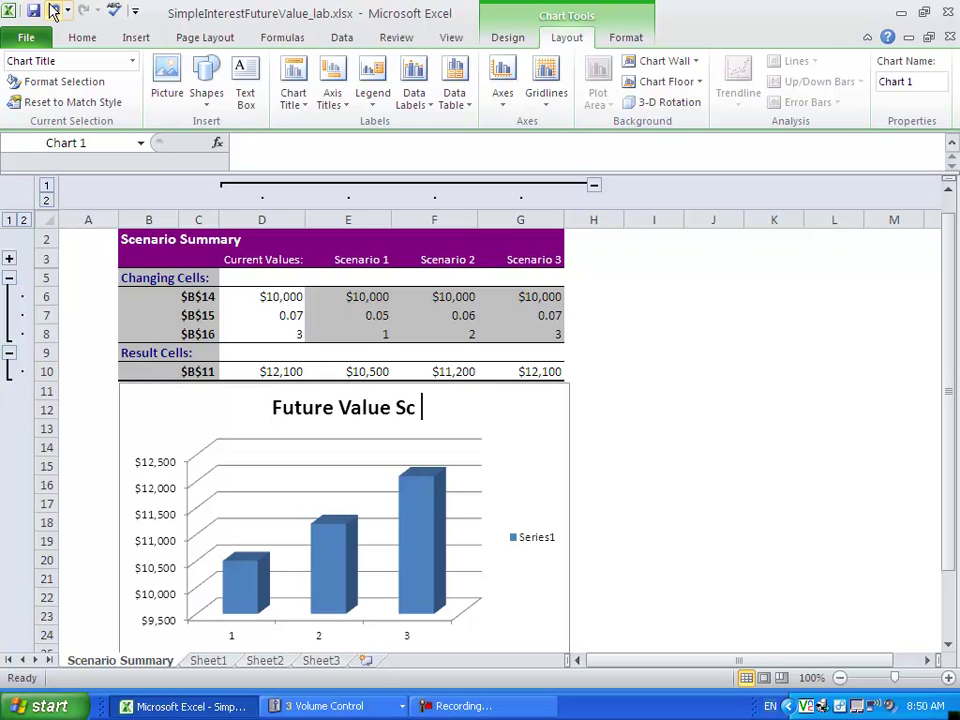
text(e)
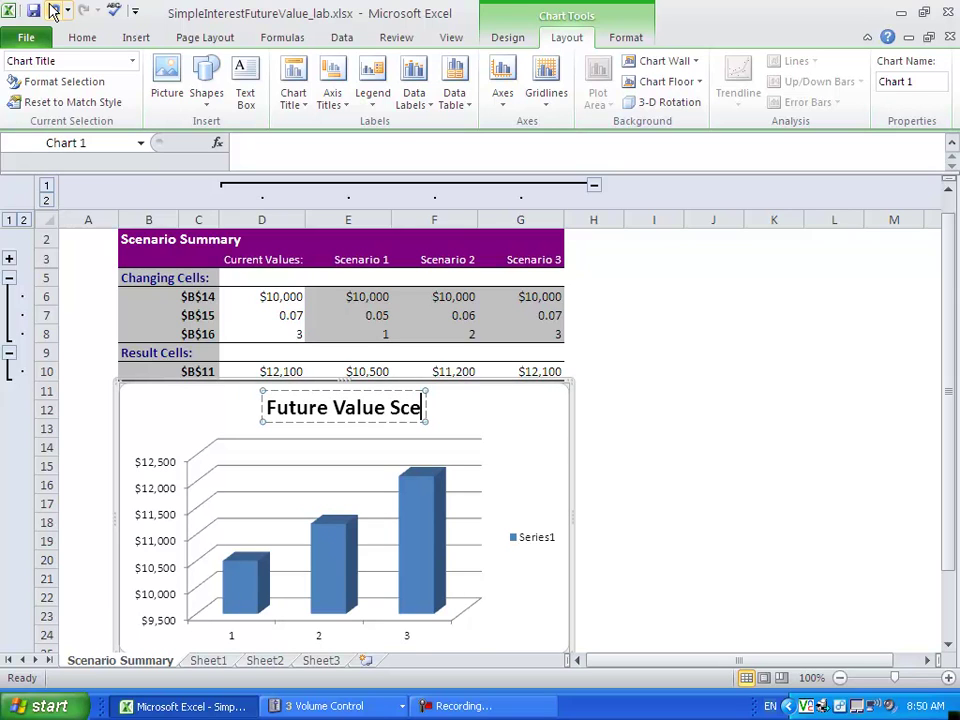
text(a)
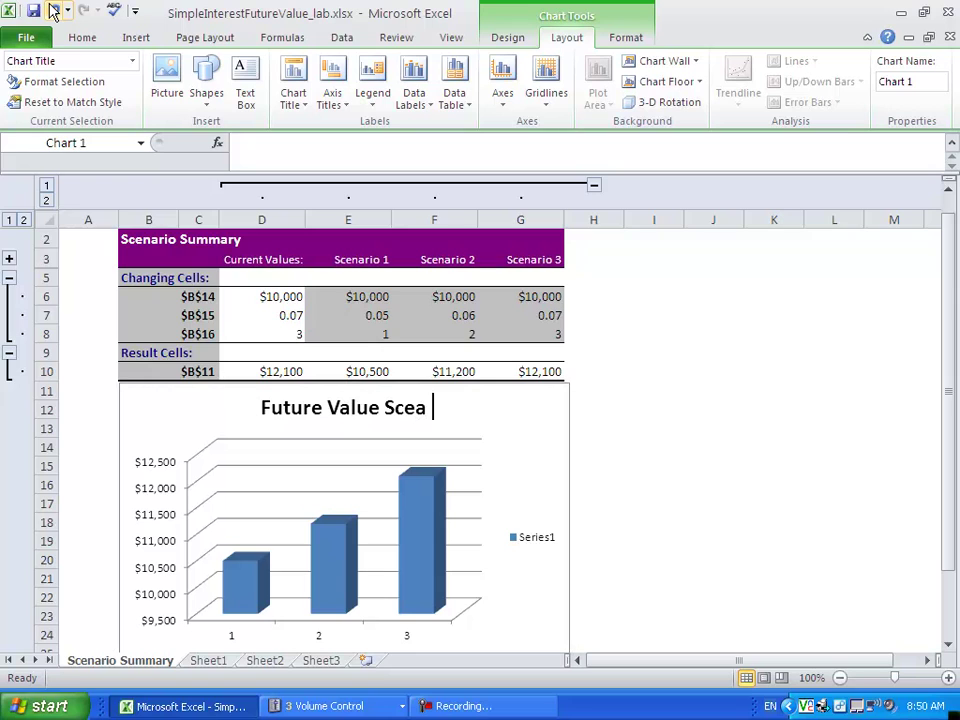
text(n)
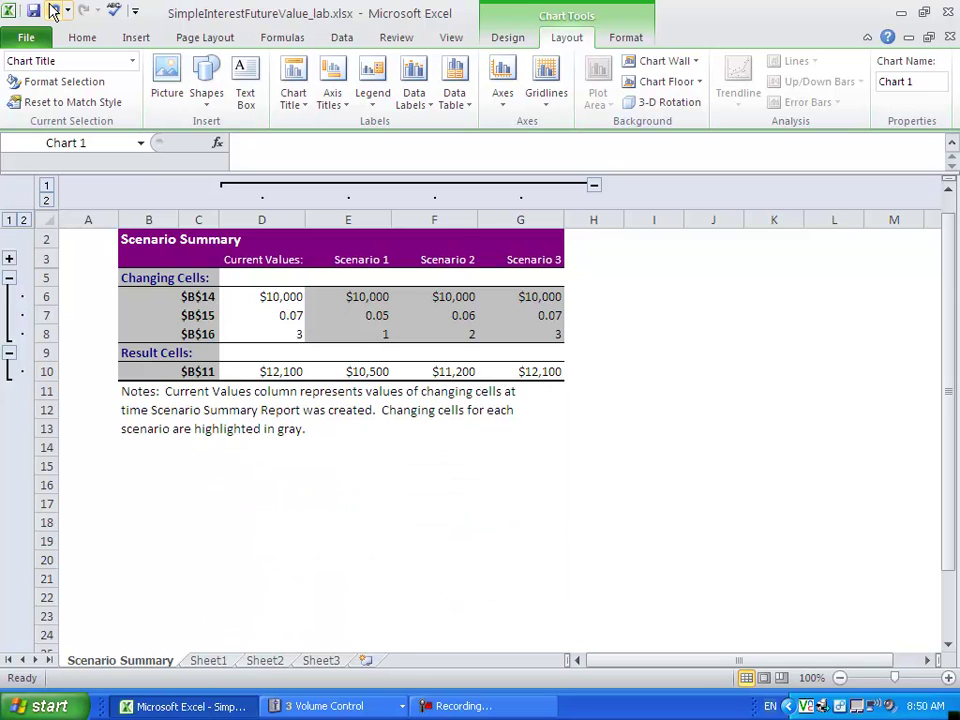
text(arios)
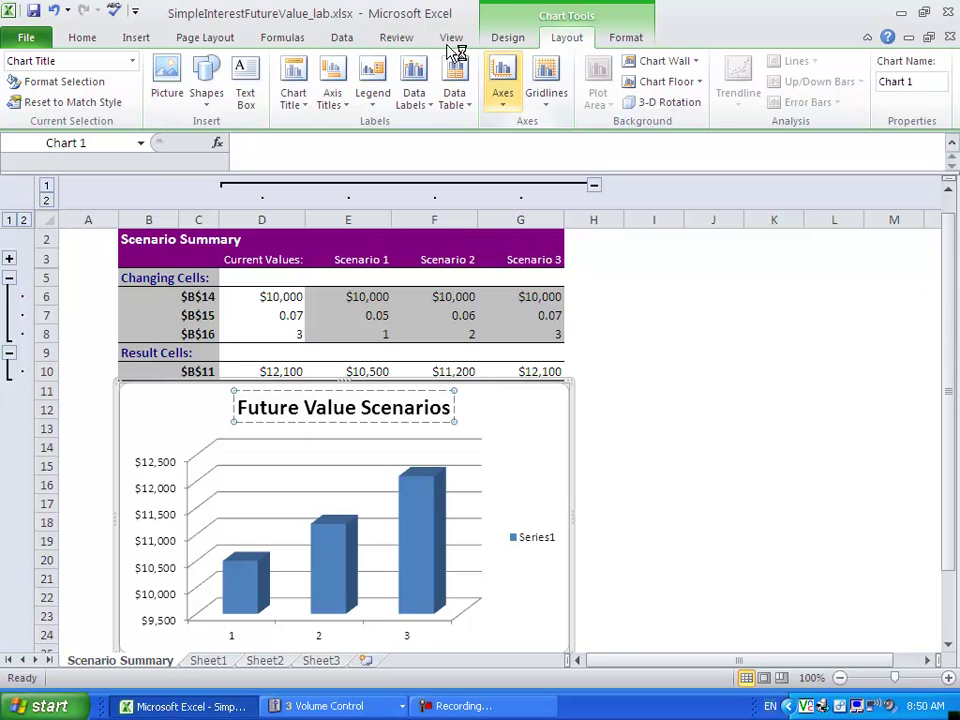
- Add the horizontal axis title 'Scenarios' below the axis
click(339, 94)
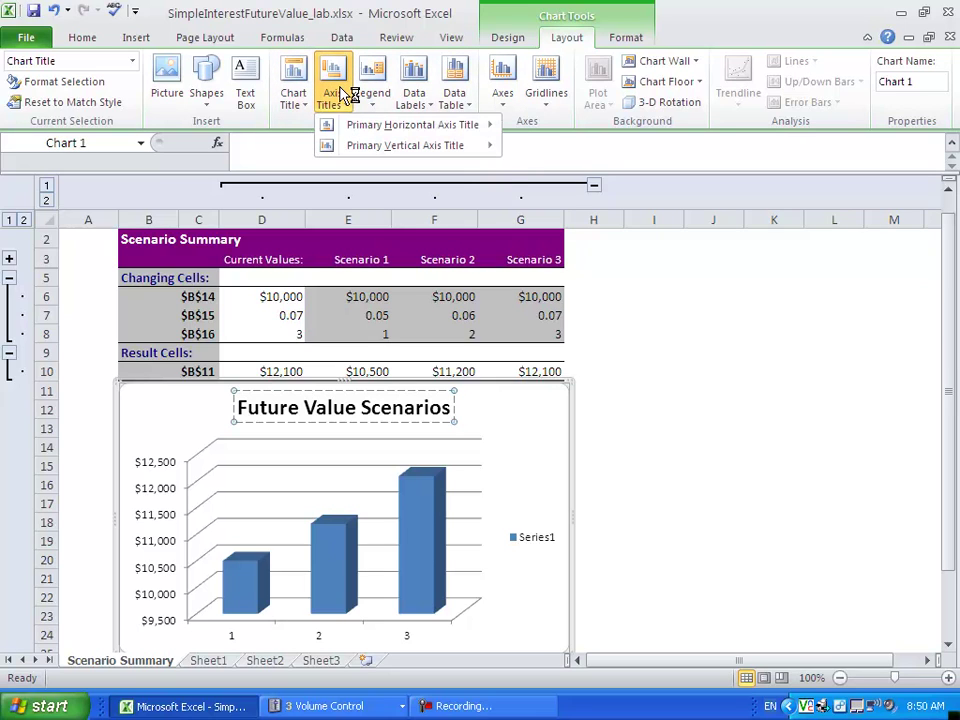
mouse_move(410, 125)
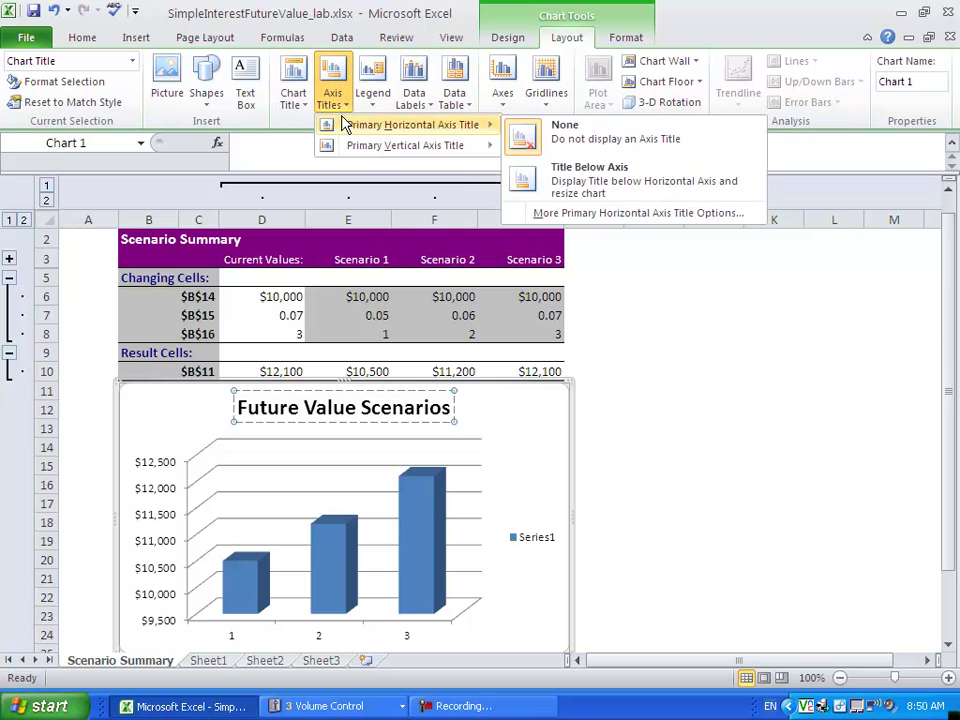
click(597, 187)
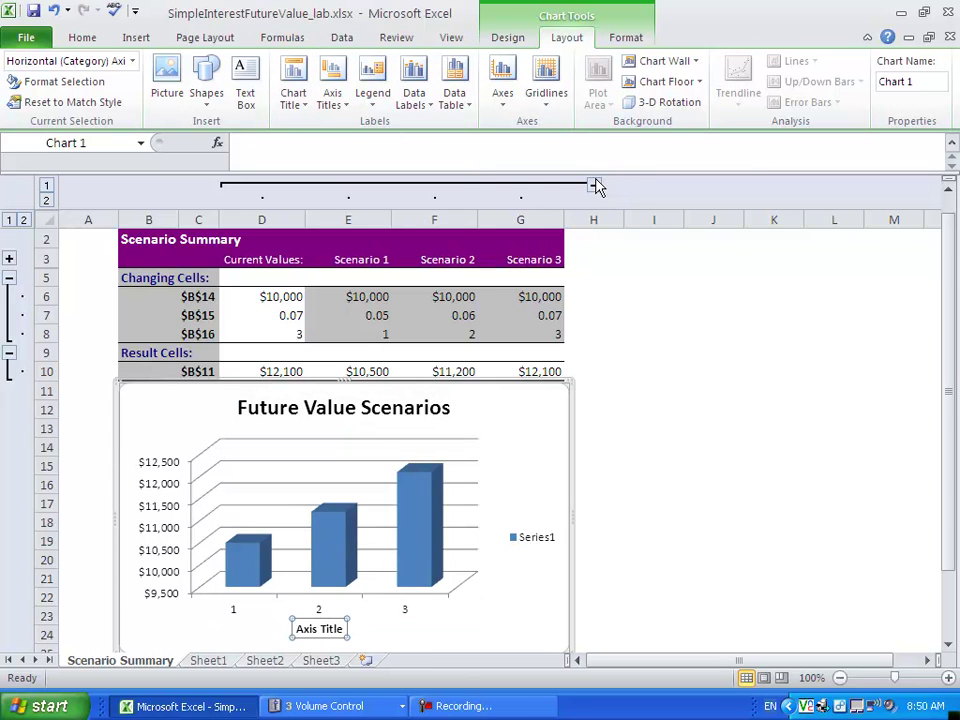
text(S)
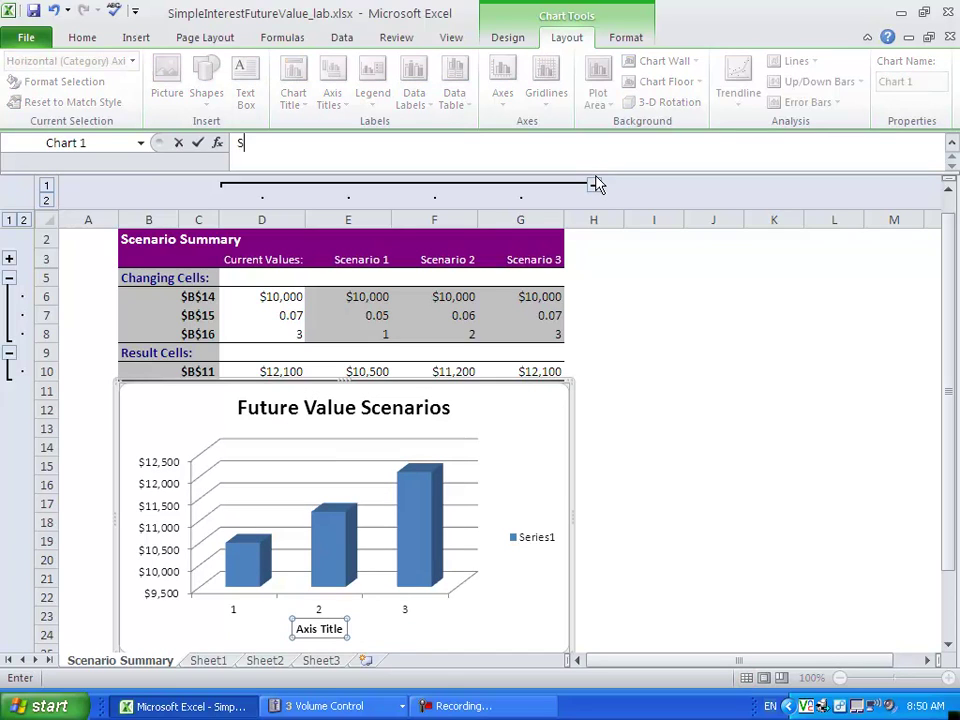
text(cenarios)
key(Return)
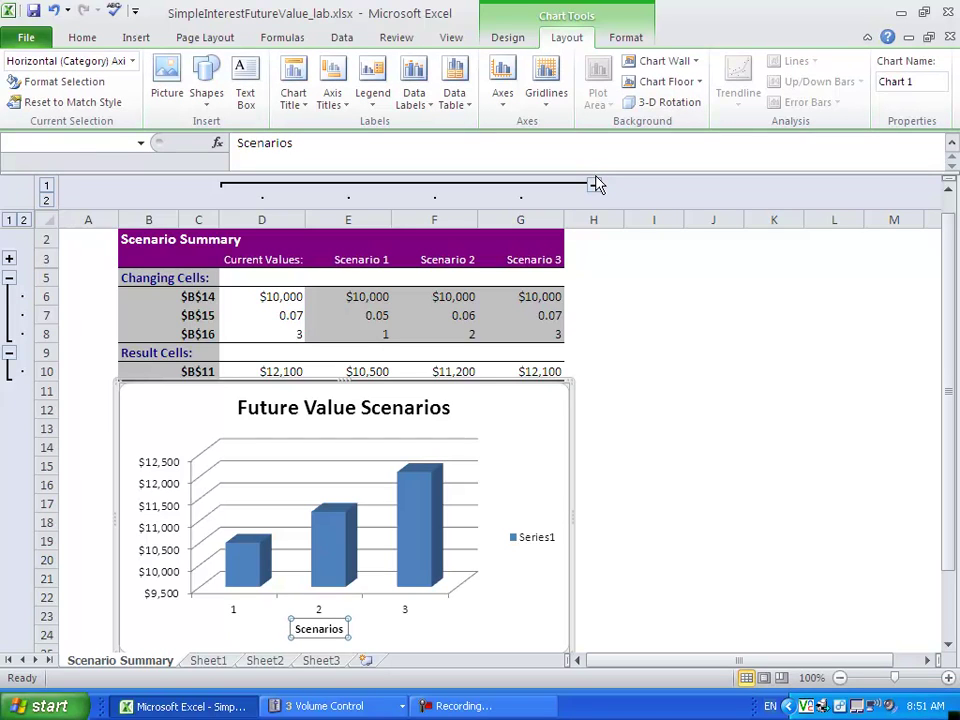
- Give the value axis a vertical-text title reading 'Future Value'
click(334, 92)
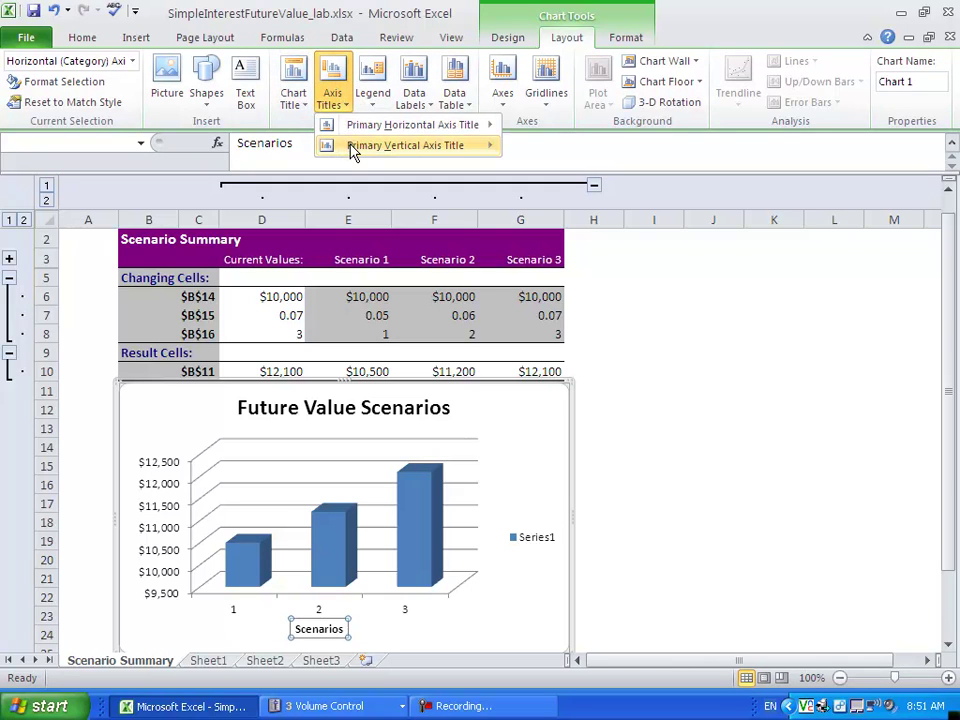
mouse_move(353, 149)
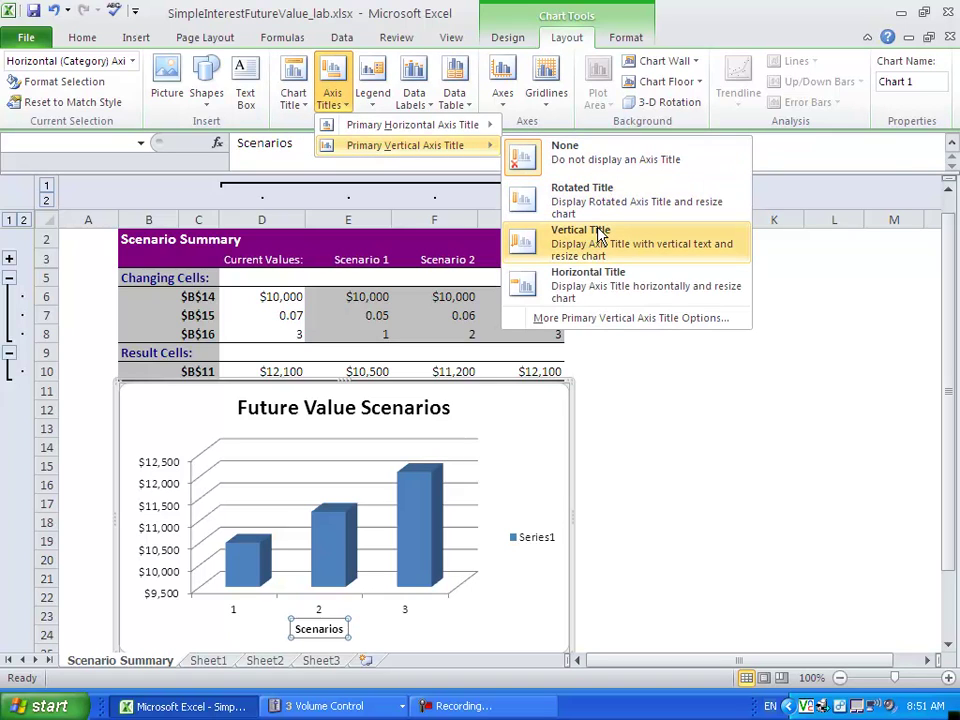
click(600, 235)
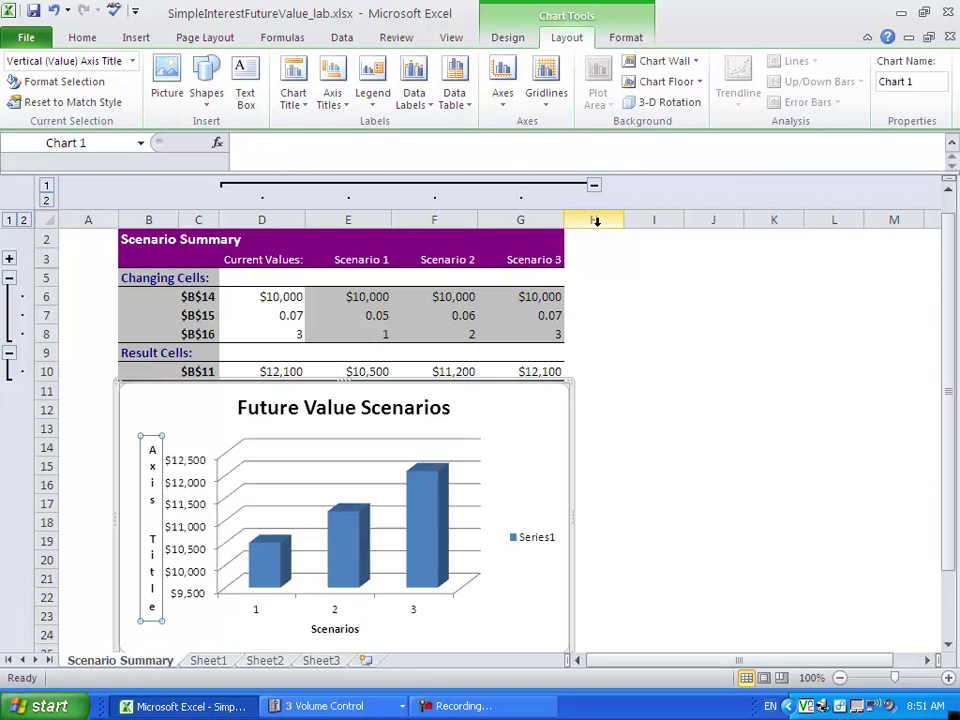
text(F)
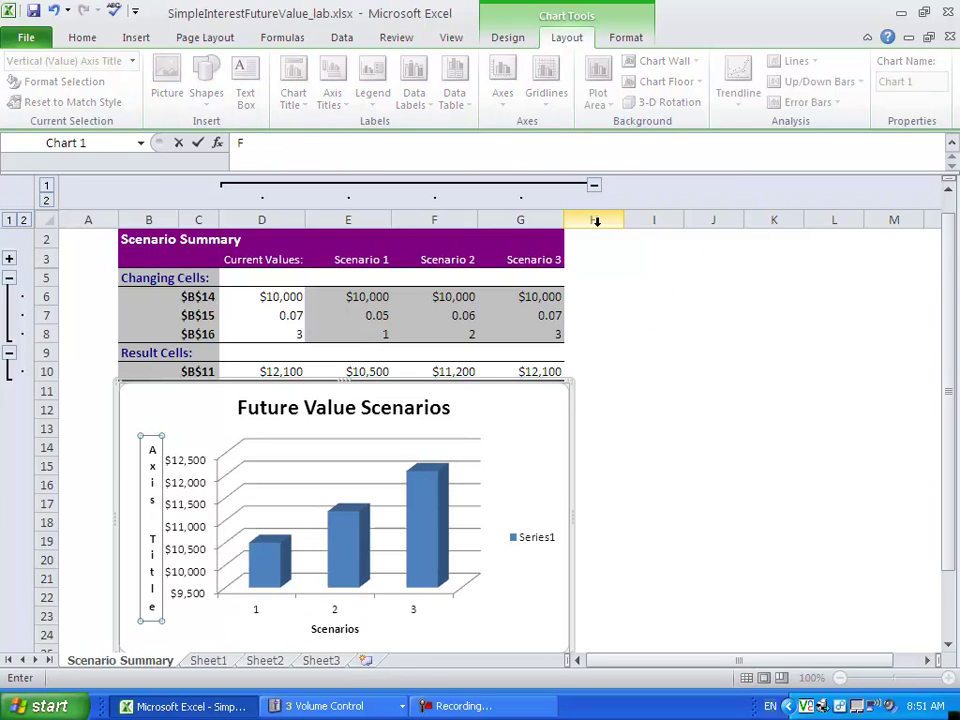
text(uture Value)
key(Return)
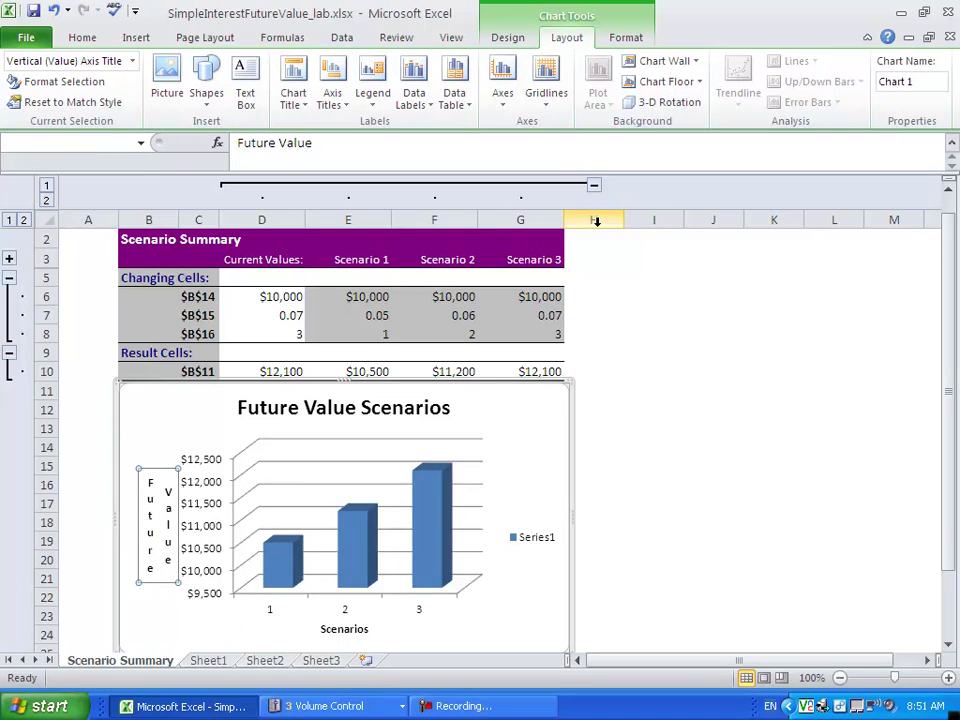
- Deselect the chart by selecting cell I8 on the Scenario Summary worksheet
click(636, 333)
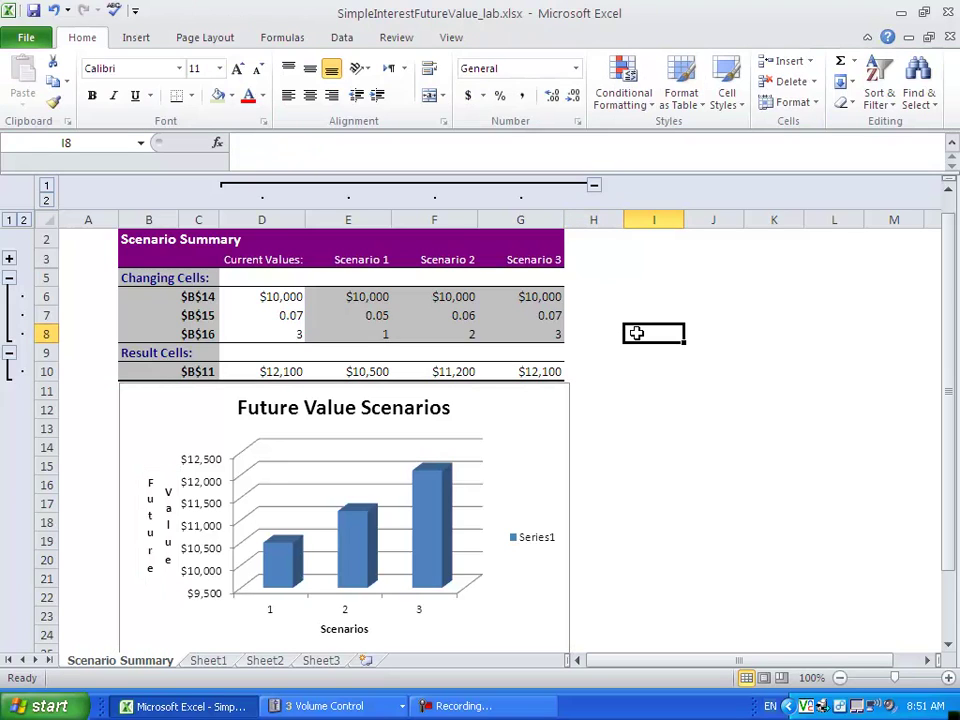